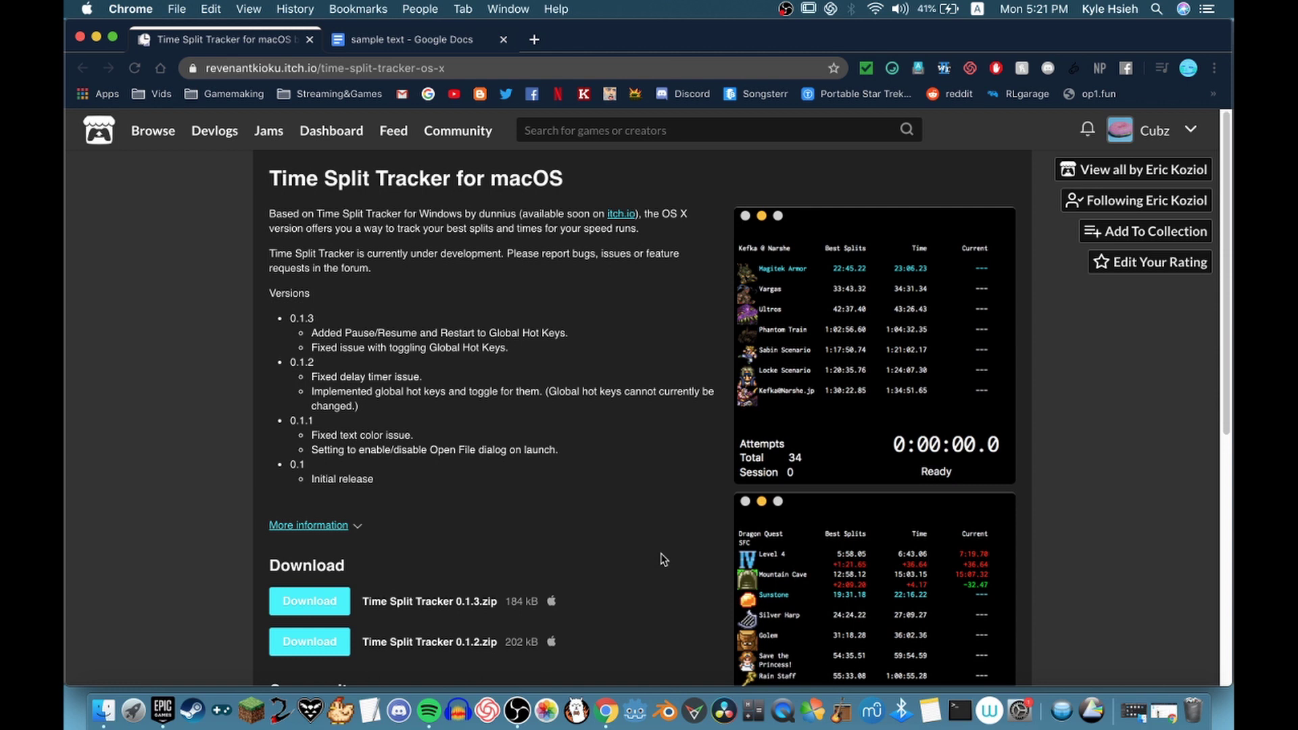
Locate the Time Split Tracker 0.1.3.zip entry on the itch.io download page
click(361, 69)
click(361, 69)
scroll(428, 183, down, 6)
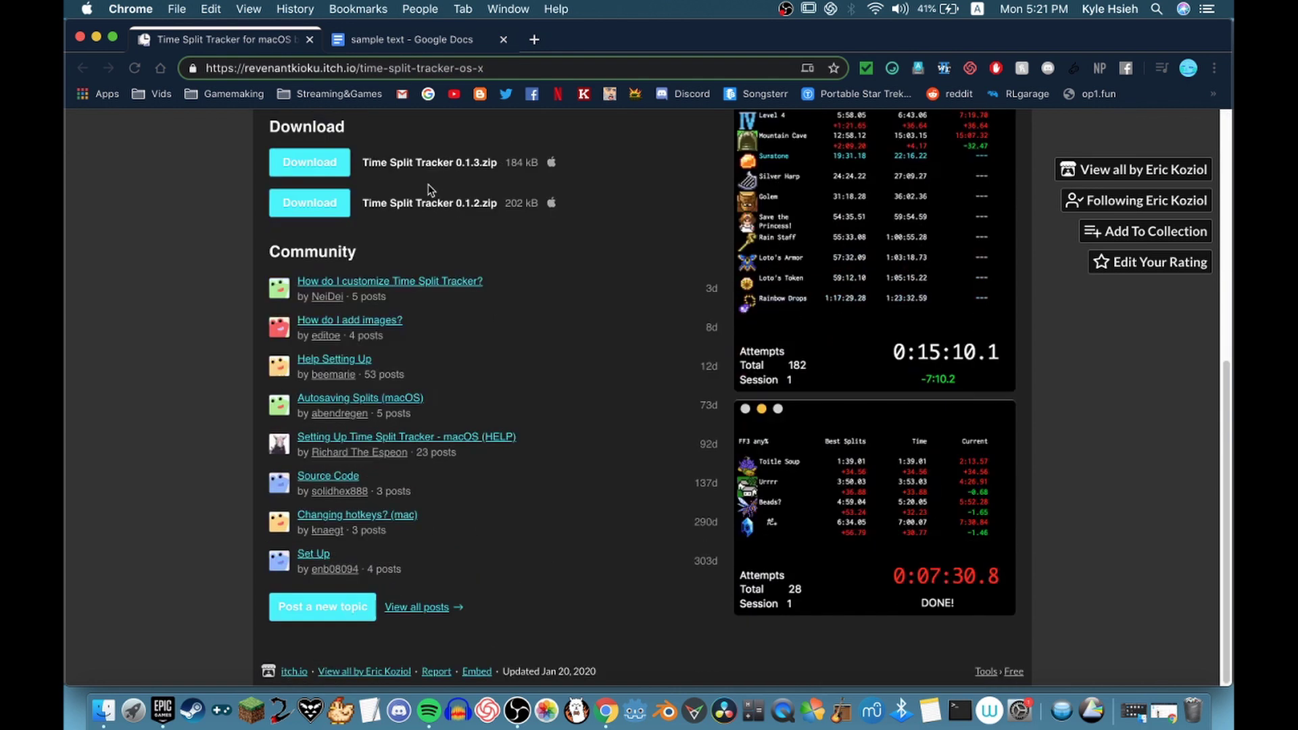
scroll(513, 200, up, 2)
click(482, 319)
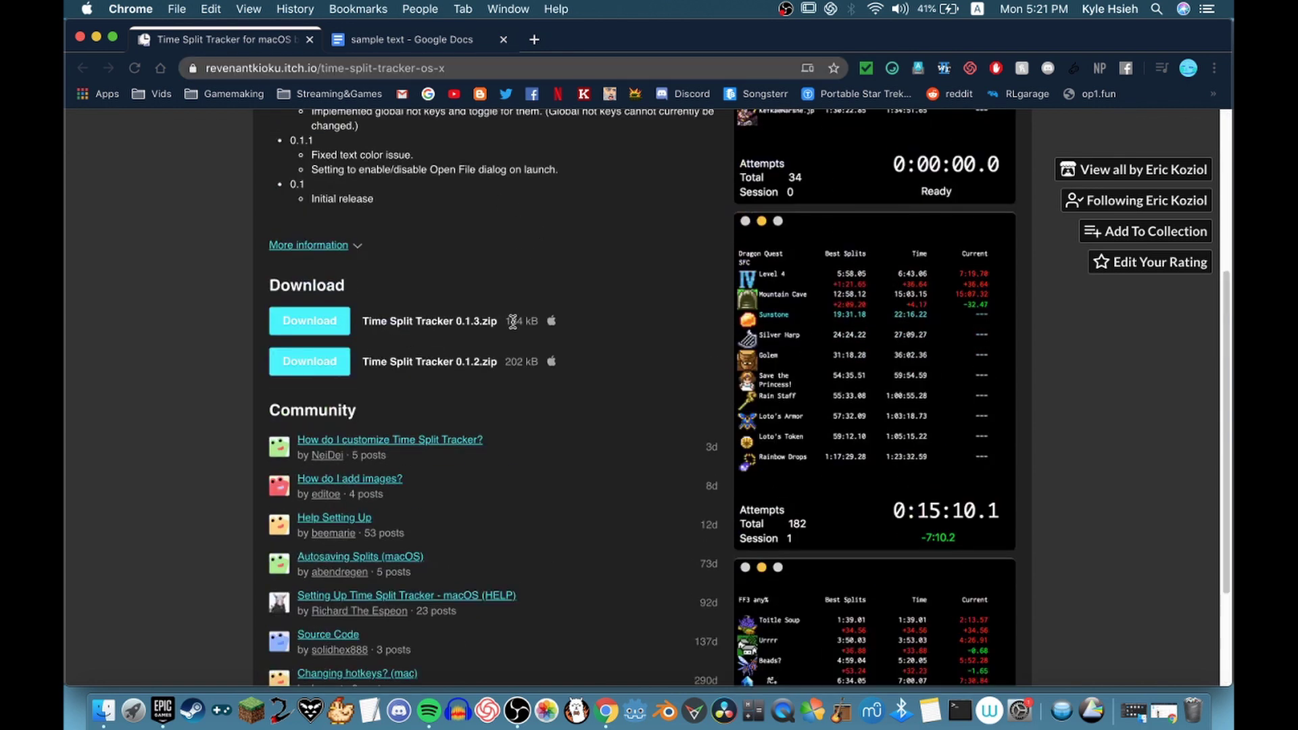
scroll(512, 321, up, 5)
scroll(494, 314, down, 5)
mouse_move(488, 309)
mouse_down()
mouse_move(574, 298)
mouse_move(440, 304)
mouse_move(488, 306)
mouse_up()
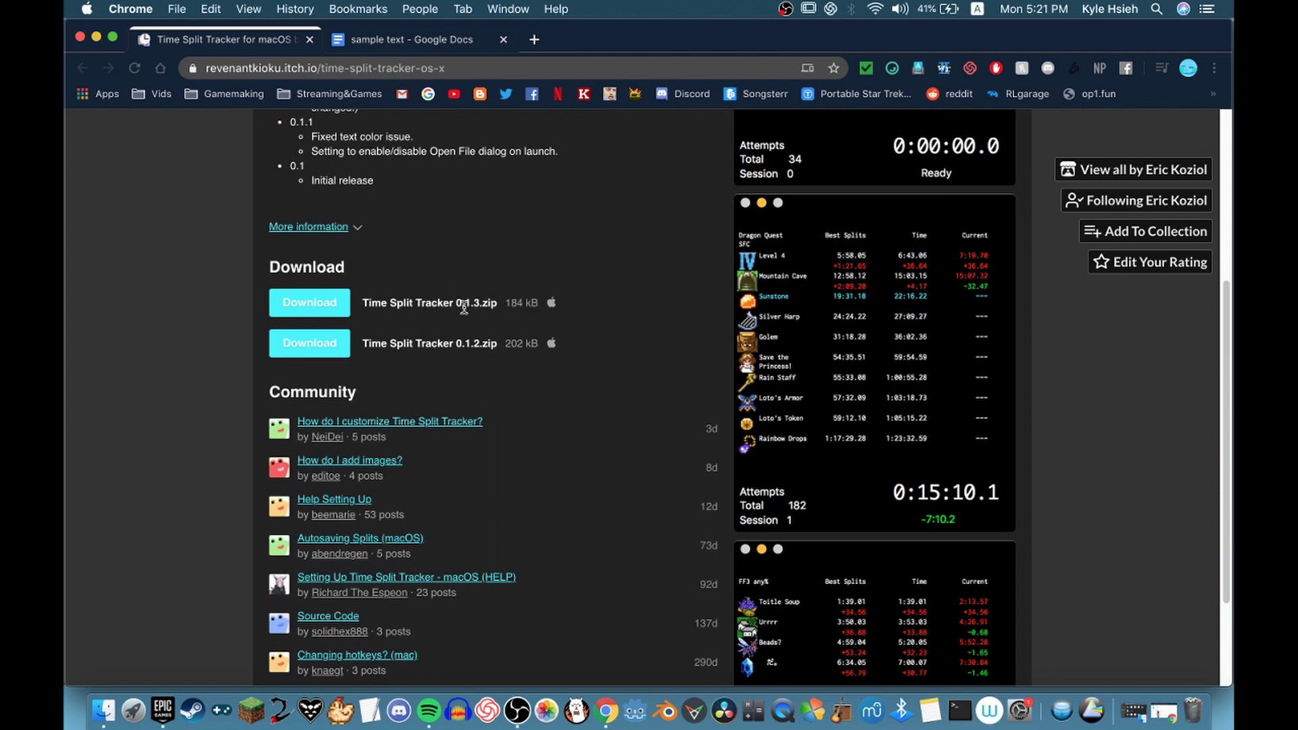
drag(372, 306, 521, 308)
click(542, 306)
Download Time Split Tracker 0.1.3.zip, dismiss the thanks popup, and close the itch.io page
click(331, 302)
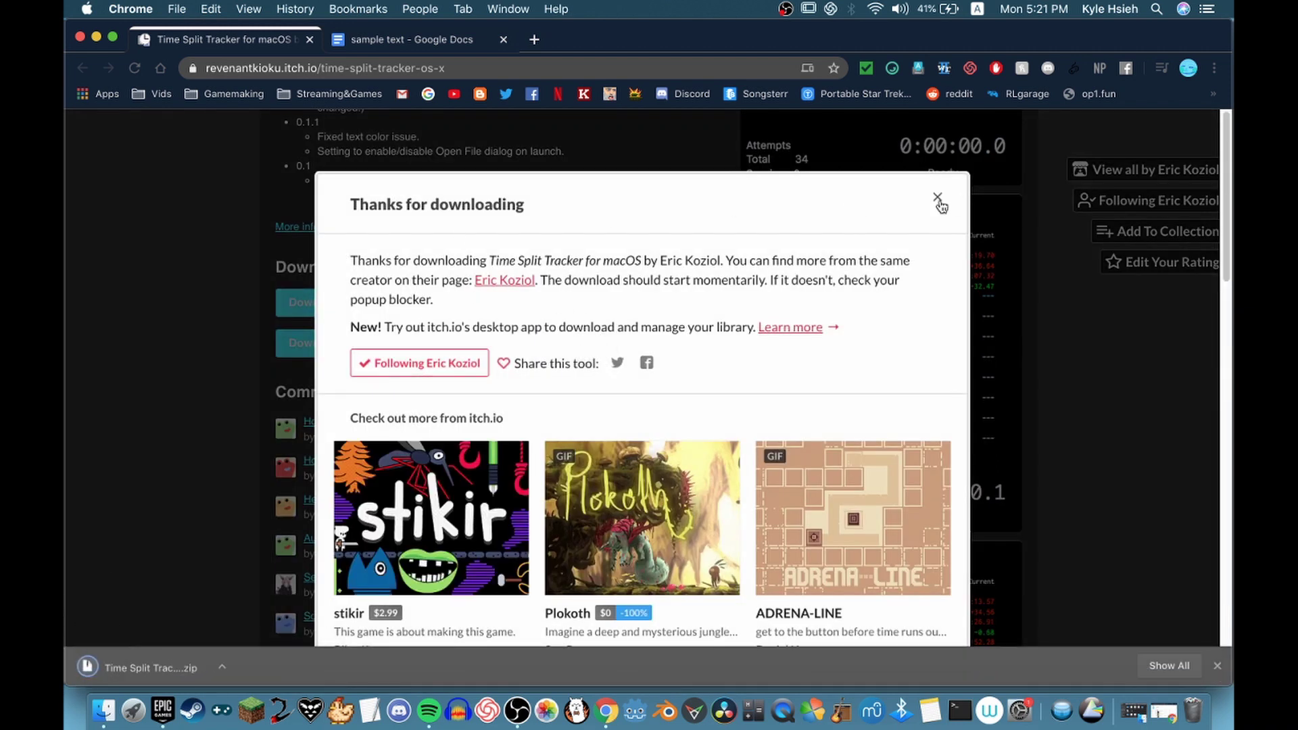
click(938, 197)
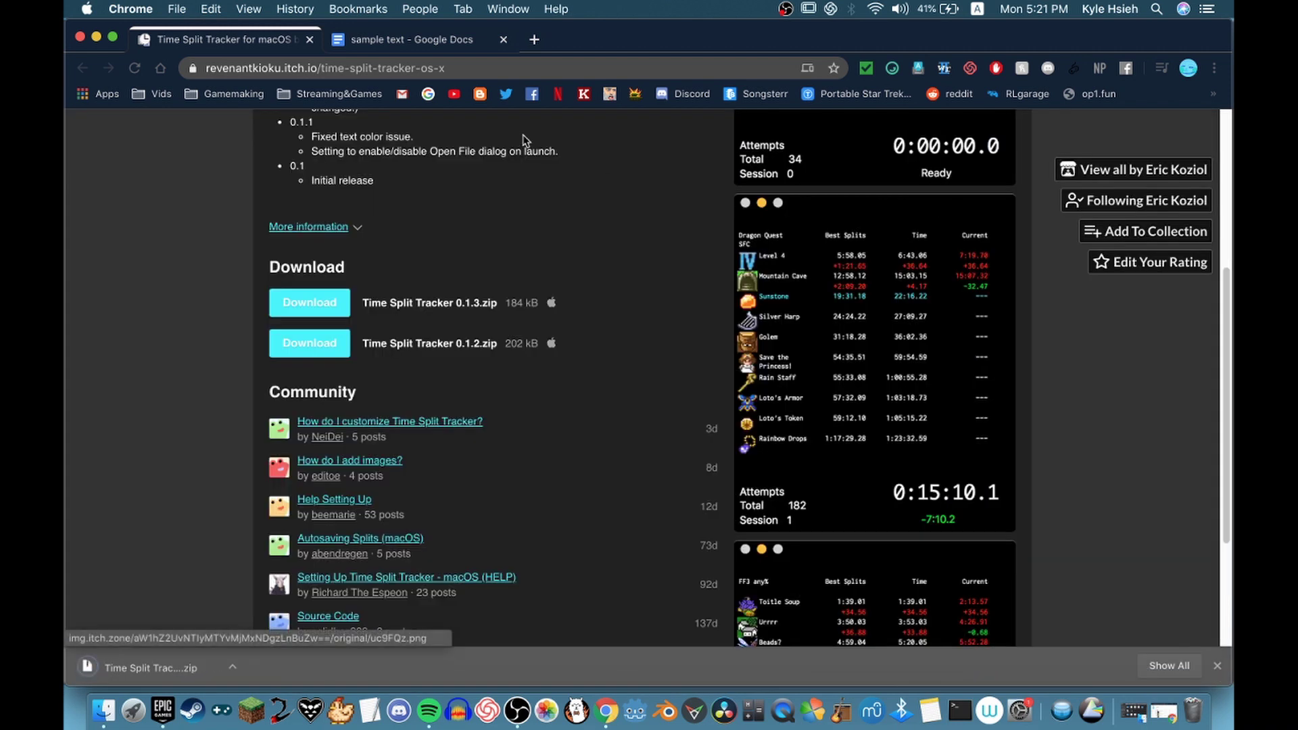
click(310, 41)
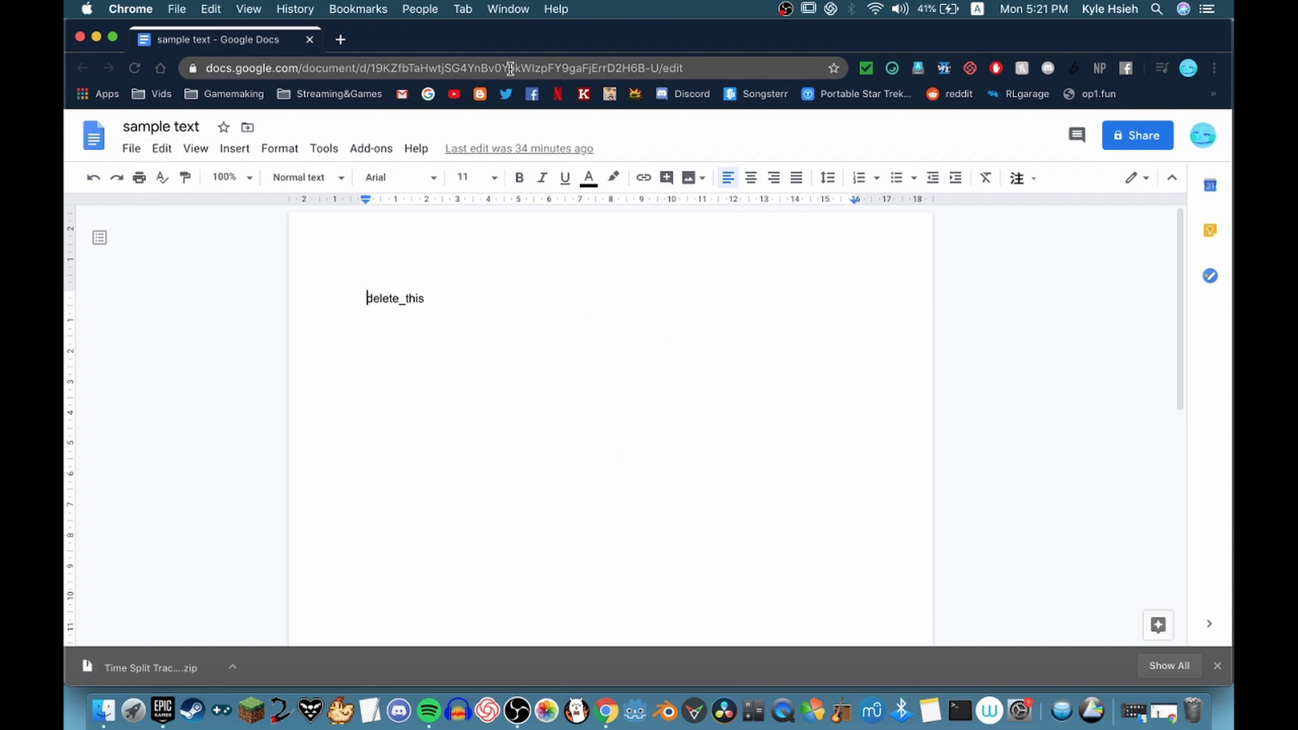
Save the sample text document as Plain text (.txt), then close the Google Docs window
click(131, 148)
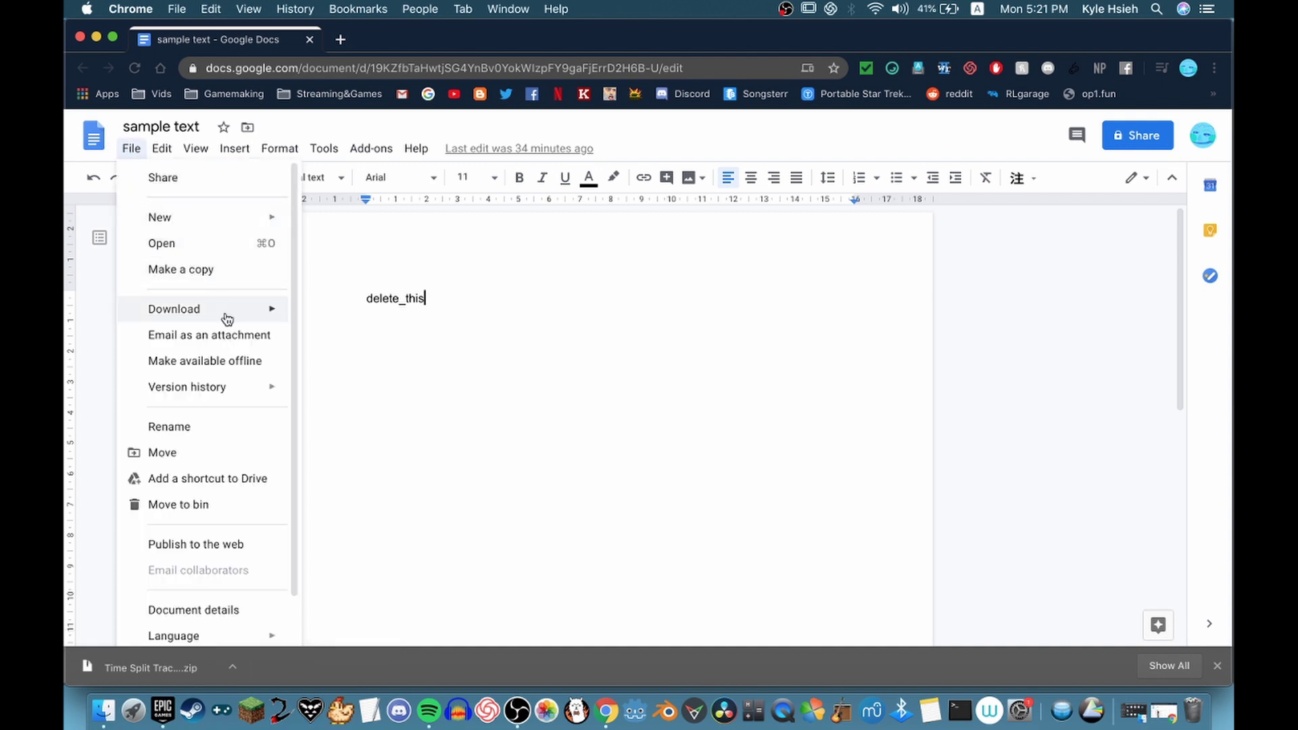
mouse_move(226, 318)
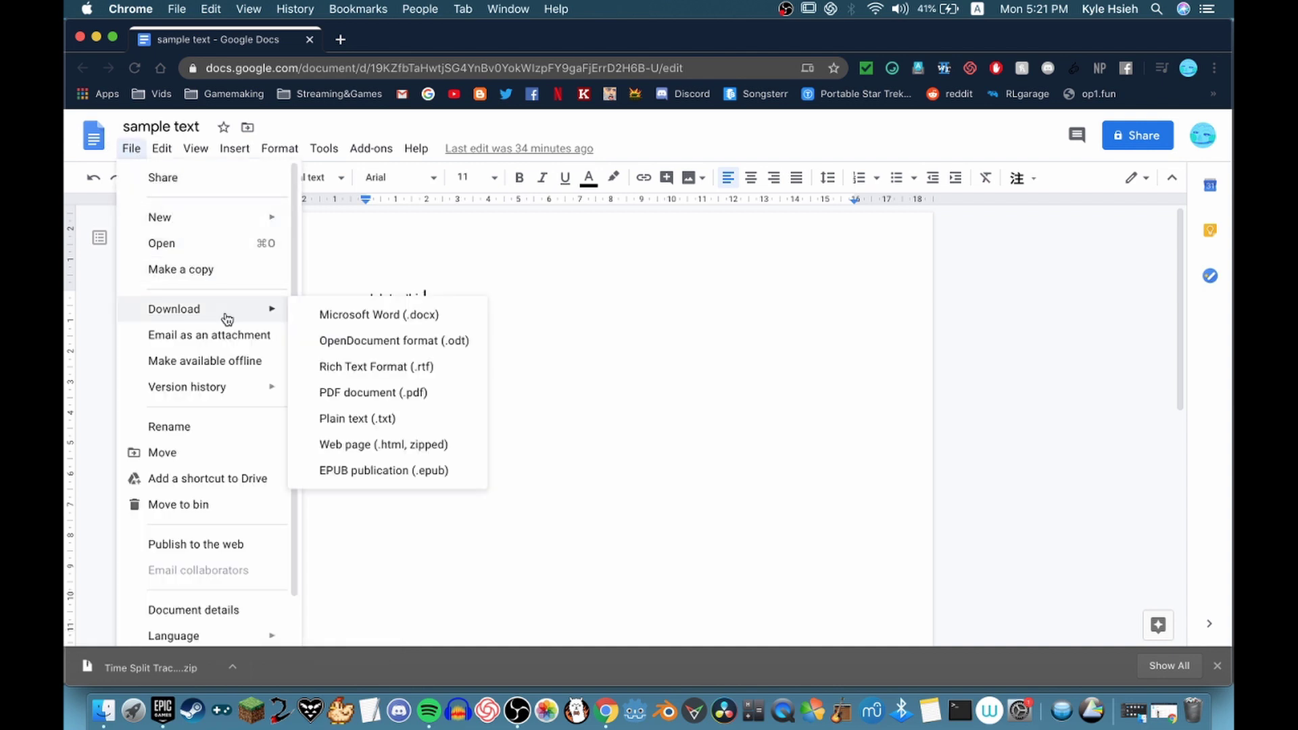
click(416, 420)
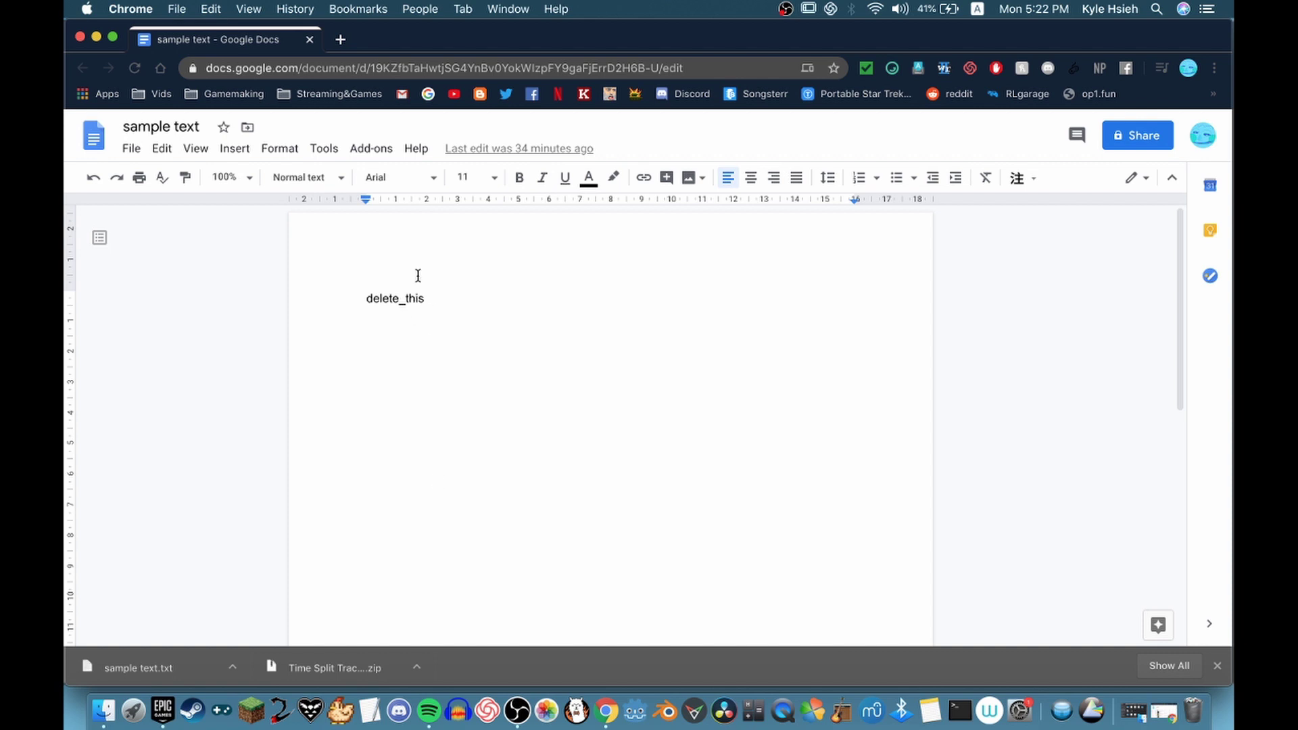
click(309, 41)
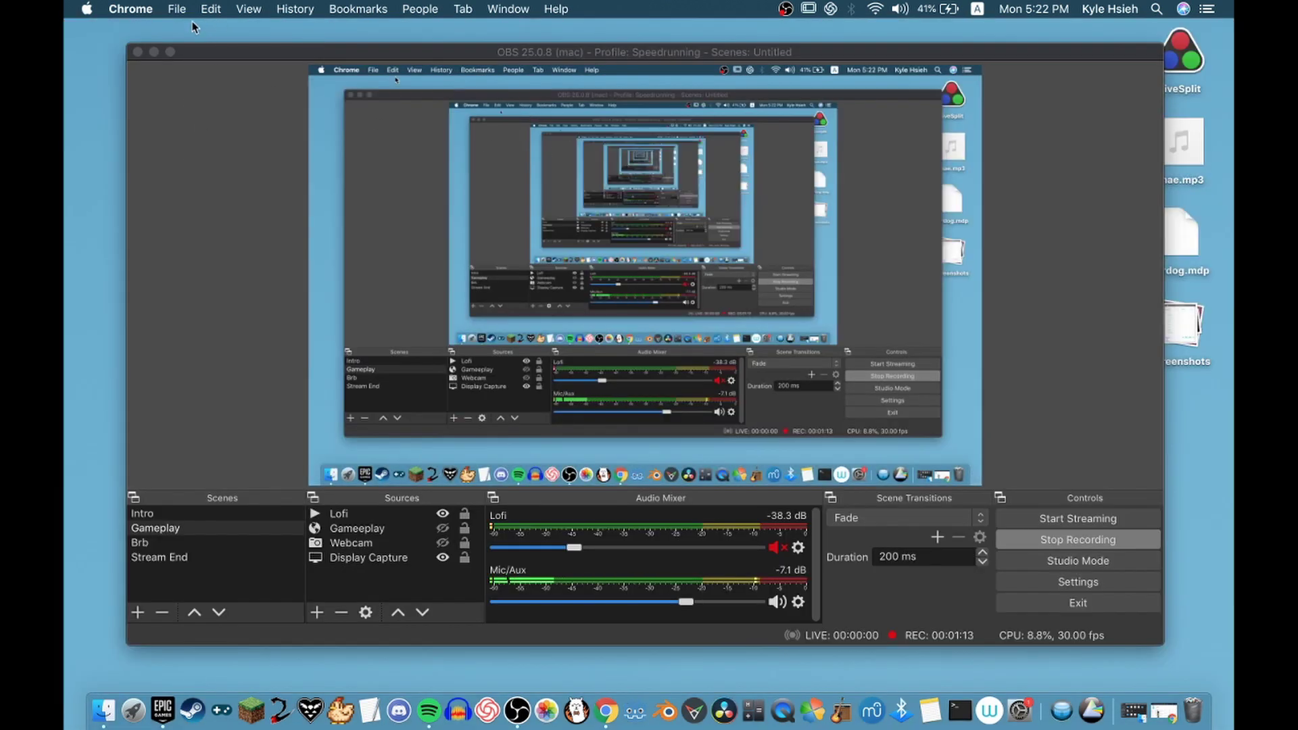
Minimize OBS and show the Downloads folder in an enlarged Finder window
click(153, 53)
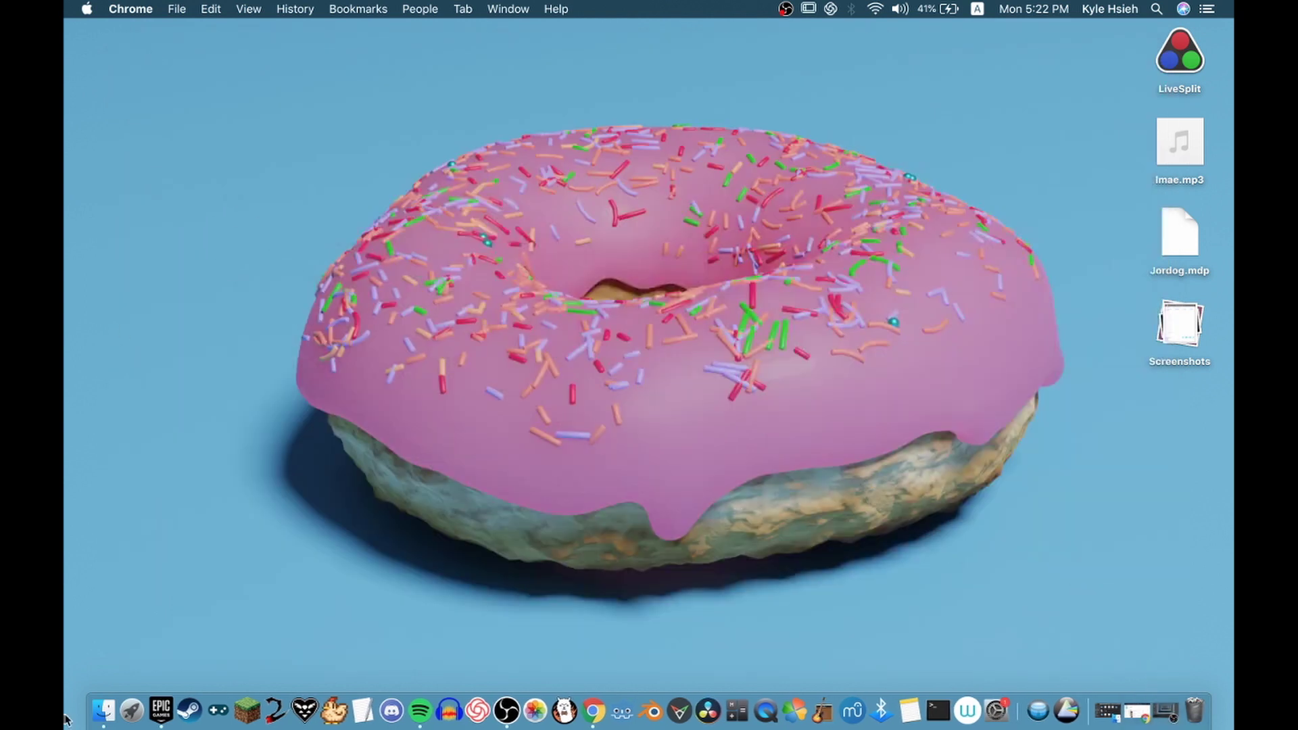
click(98, 718)
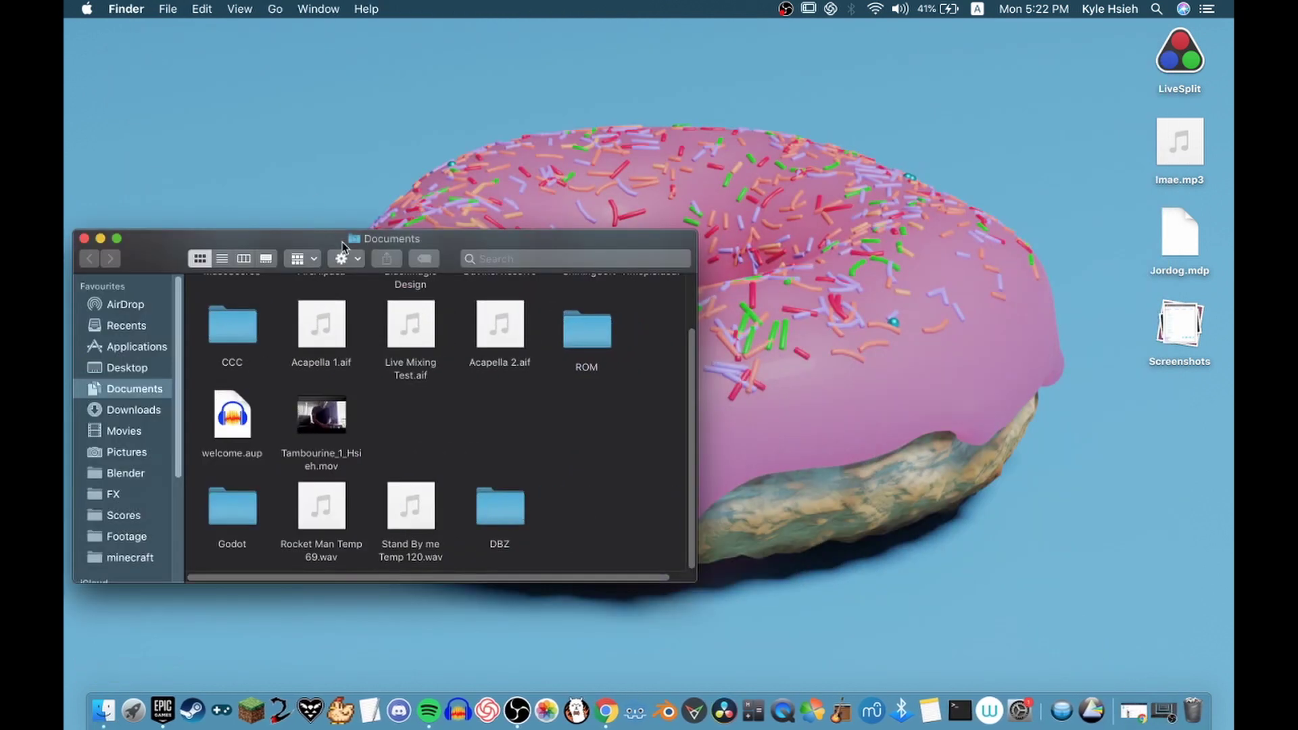
drag(342, 242, 752, 206)
drag(483, 197, 315, 94)
click(367, 274)
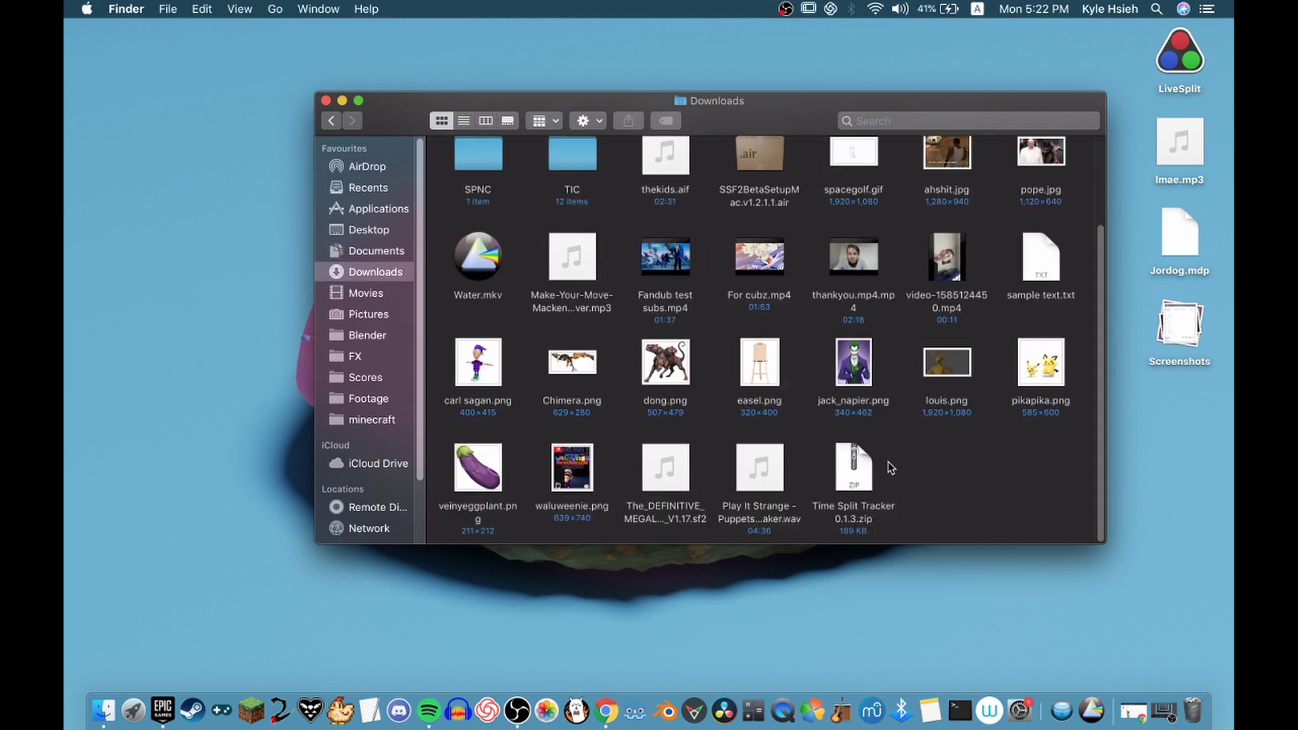
Unzip Time Split Tracker 0.1.3 and copy the Time Split Tracker app into Applications
double_click(854, 476)
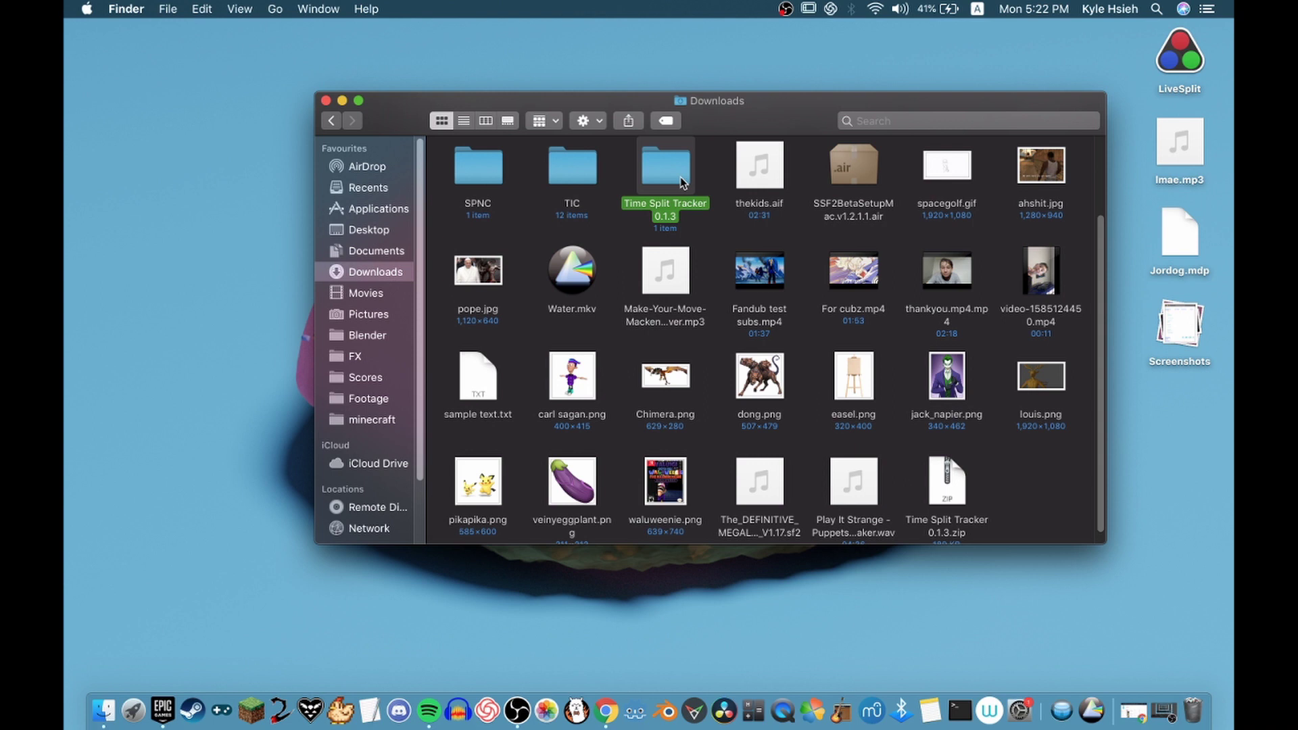
double_click(680, 177)
click(480, 188)
drag(479, 188, 379, 213)
Pin Time Split Tracker to the Dock from Launchpad, then exit Launchpad
key(F4)
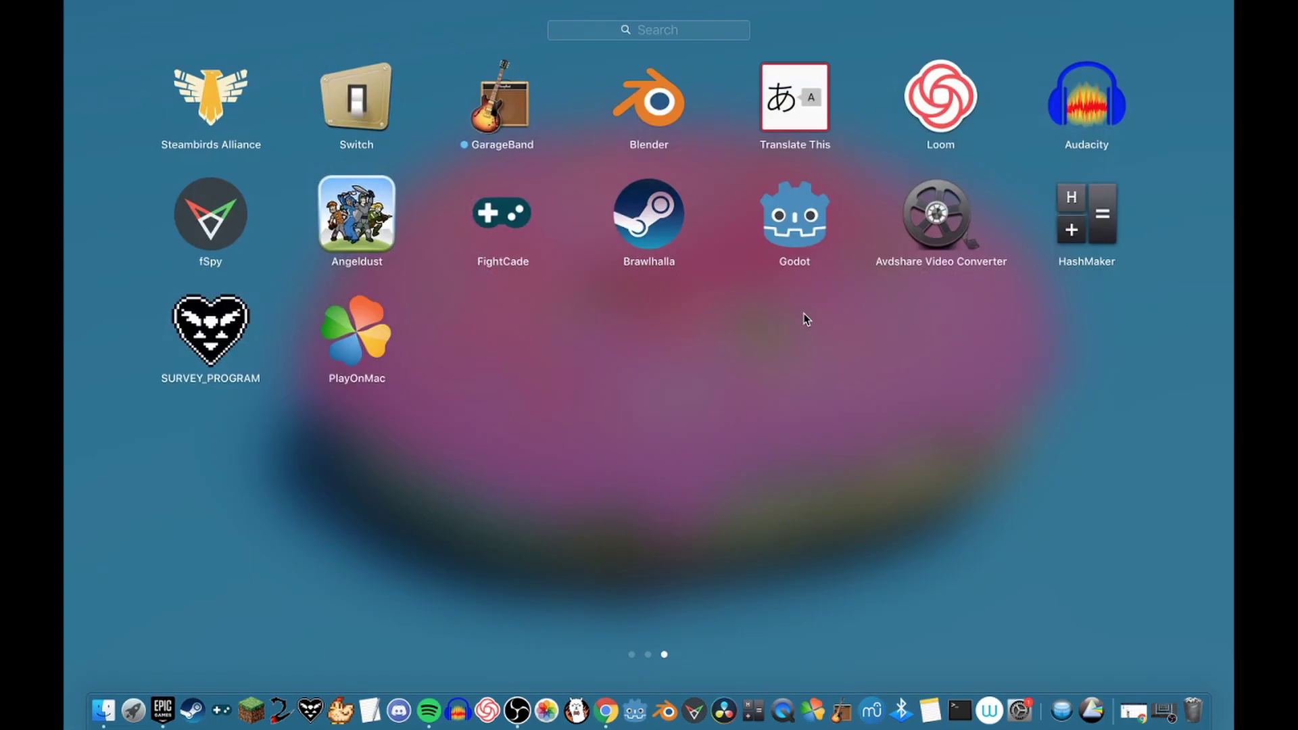
text(time)
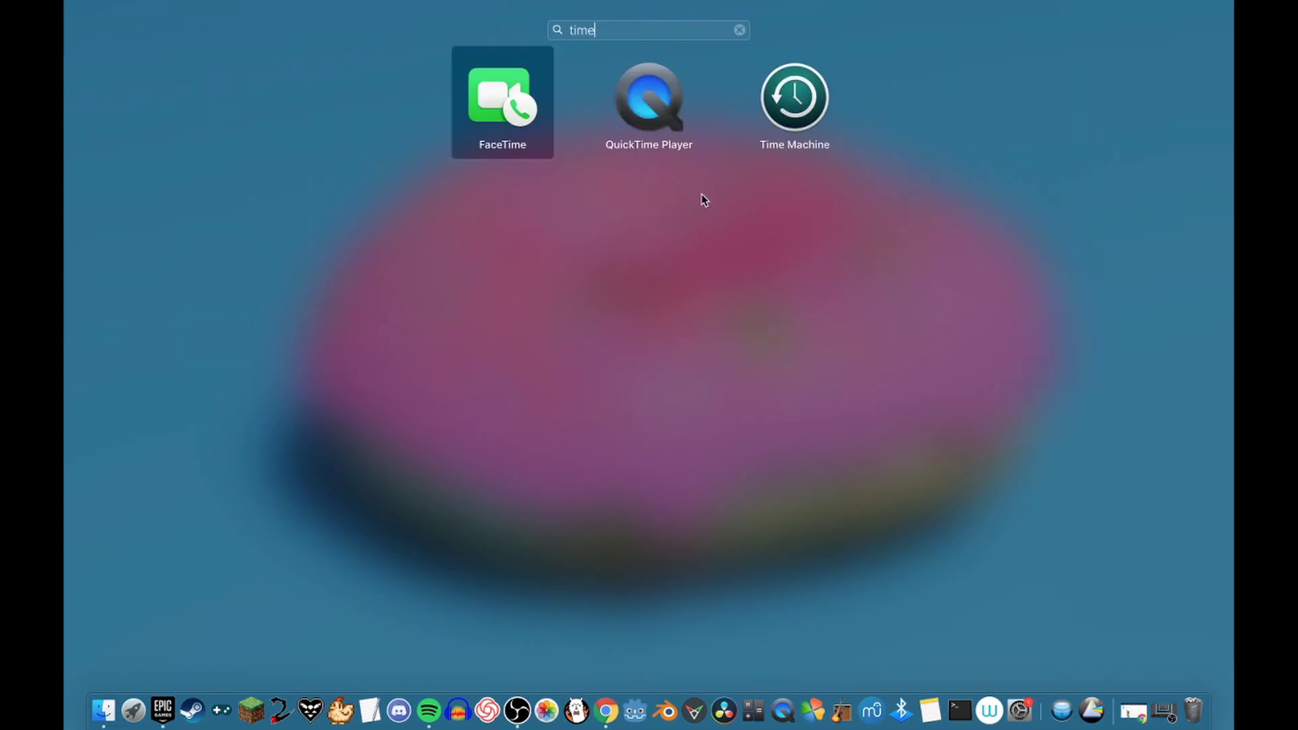
key(BackSpace)
key(BackSpace)
key(BackSpace)
key(BackSpace)
drag(534, 369, 358, 715)
click(730, 460)
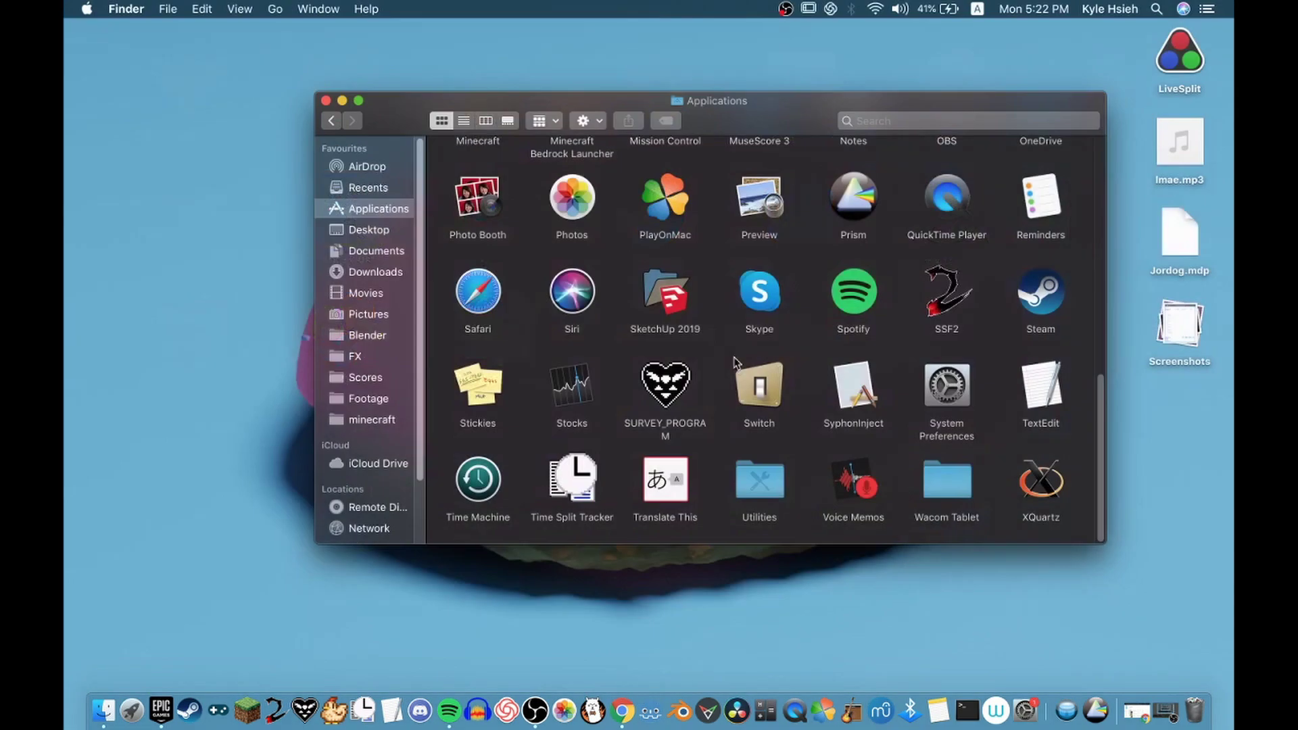
Show the Downloads folder contents in Finder again
scroll(610, 435, up, 3)
scroll(943, 293, down, 3)
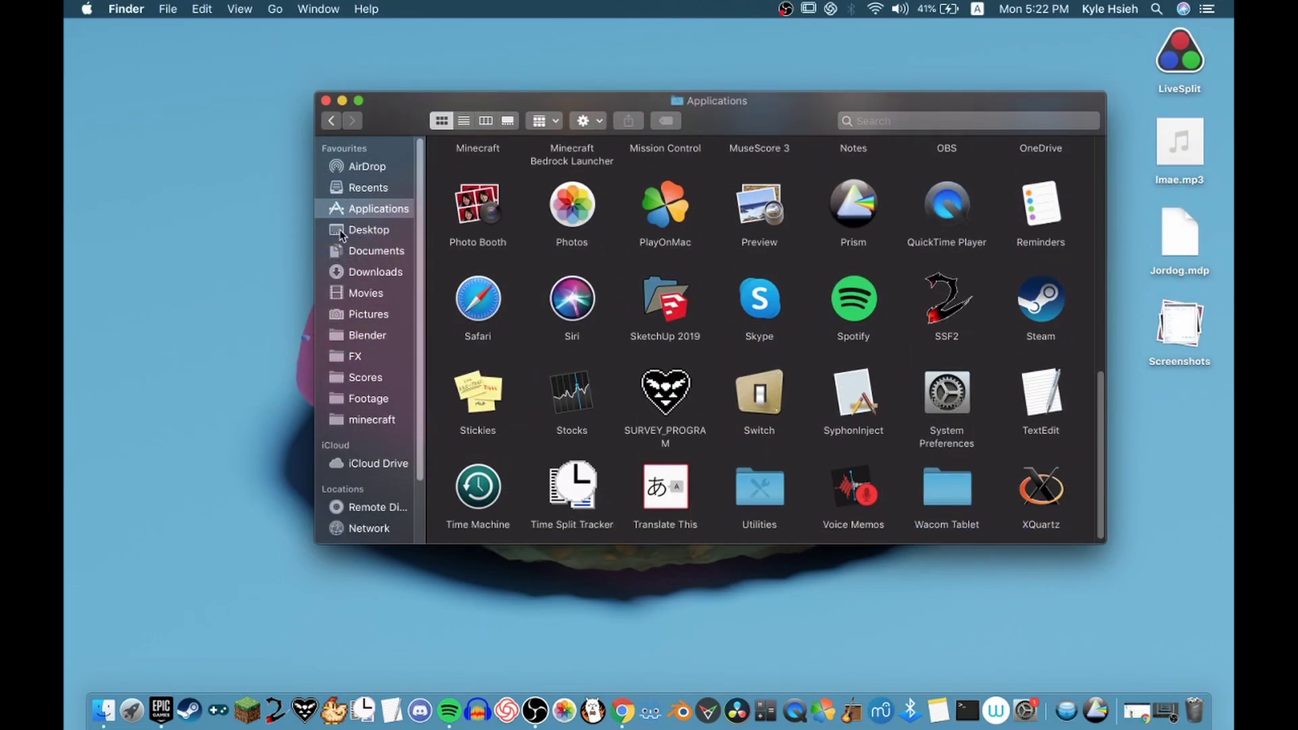
click(377, 271)
scroll(984, 363, down, 1)
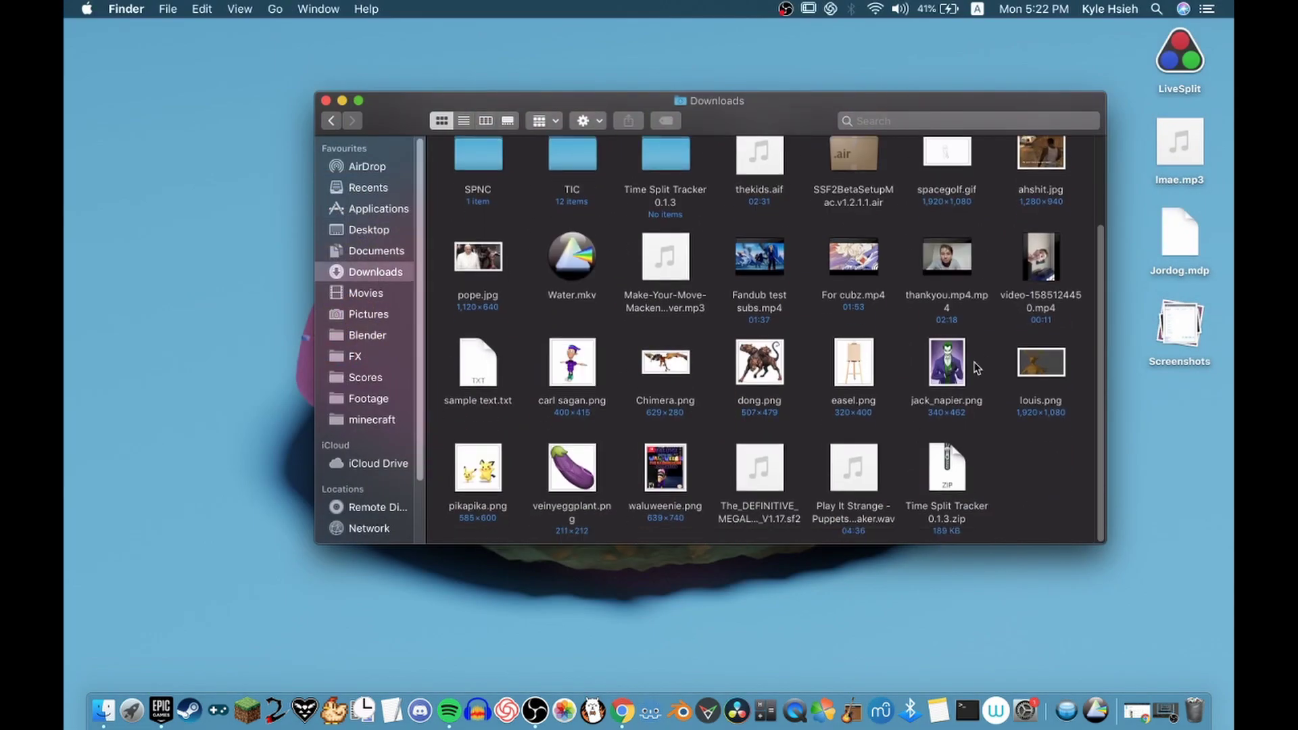
Move the Time Split Tracker 0.1.3 zip and its extracted folder to the Bin
right_click(985, 478)
click(949, 482)
right_click(949, 482)
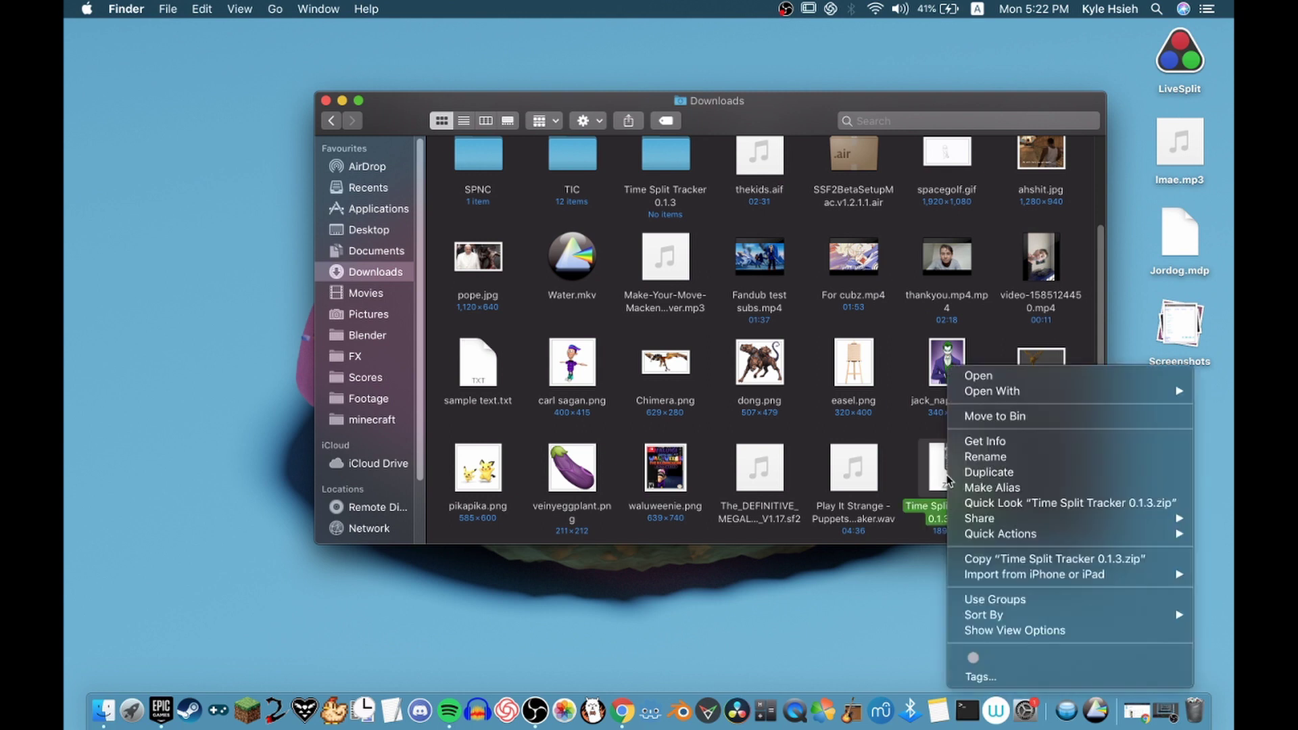
click(996, 420)
scroll(998, 420, up, 3)
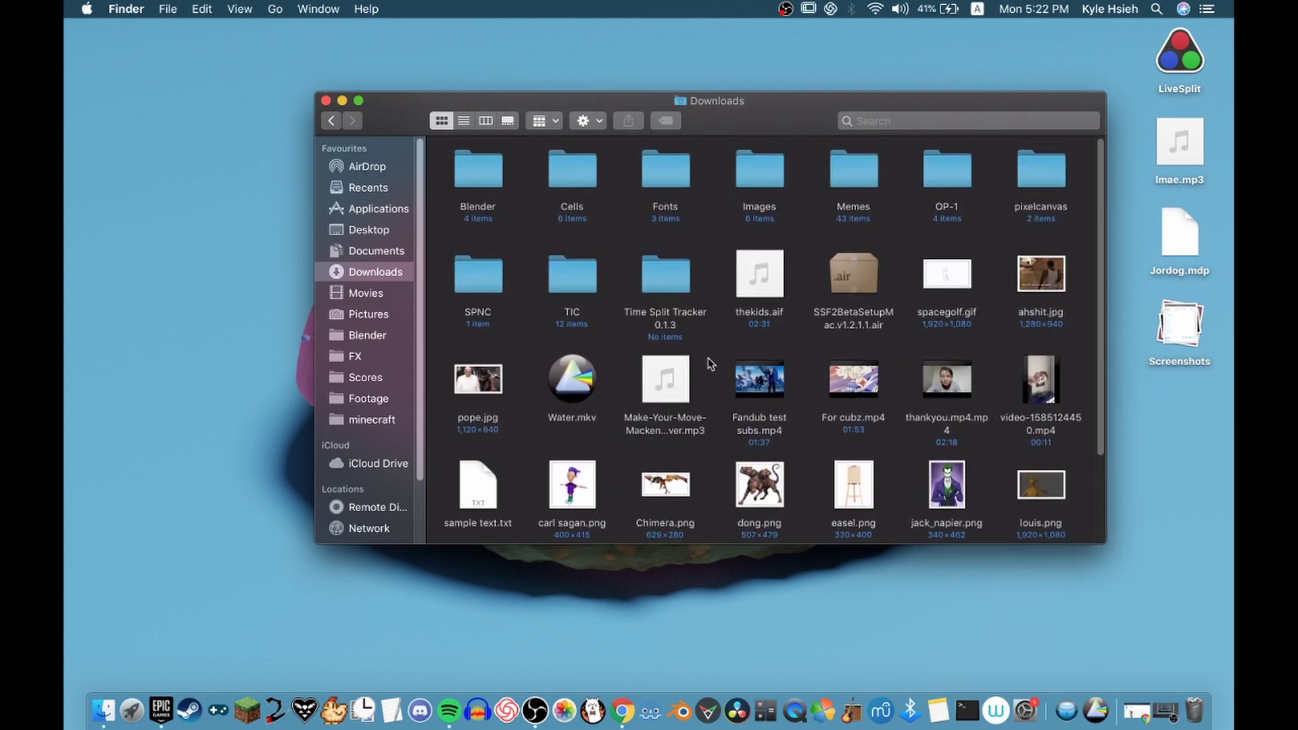
right_click(688, 272)
click(726, 302)
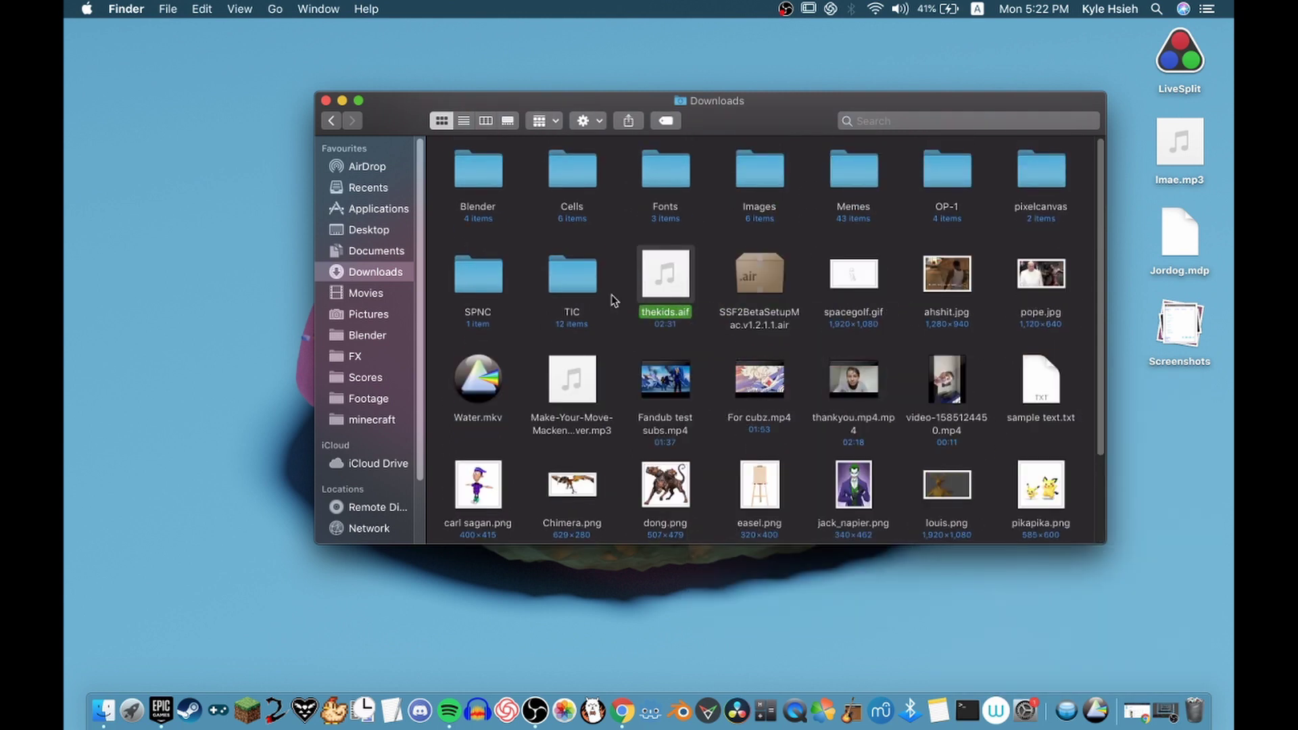
scroll(903, 451, down, 2)
Move sample text.txt from Downloads into the Documents folder
click(1036, 278)
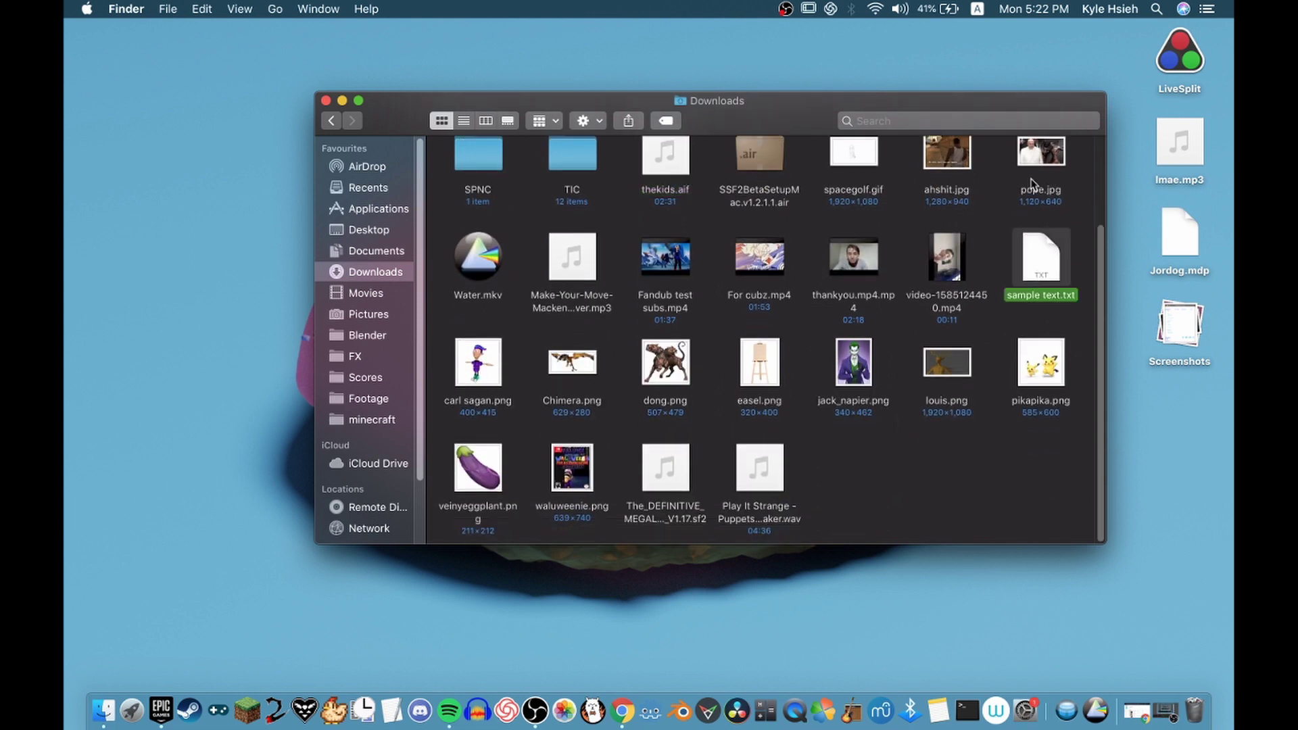
drag(1044, 274, 396, 254)
click(396, 254)
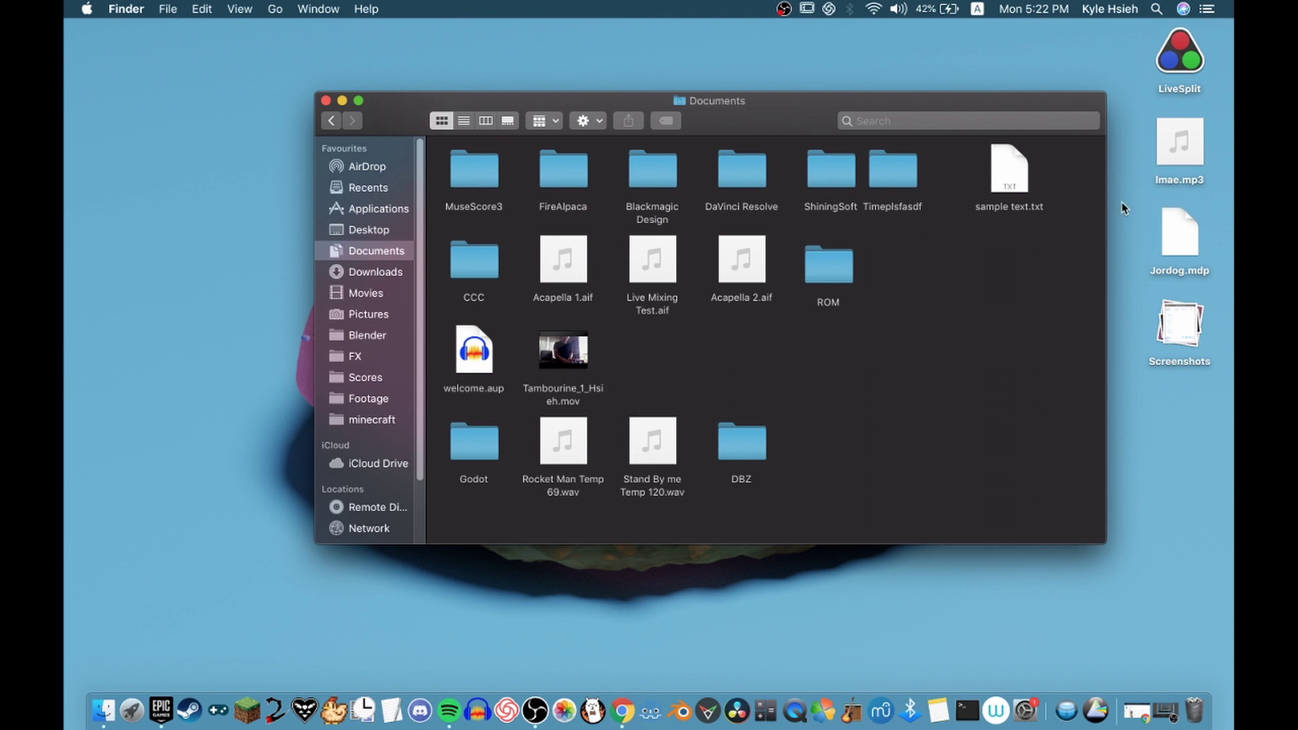
drag(1019, 180, 976, 341)
Create a TimeSplit folder in Documents, move sample text.txt into it, and open it
right_click(869, 373)
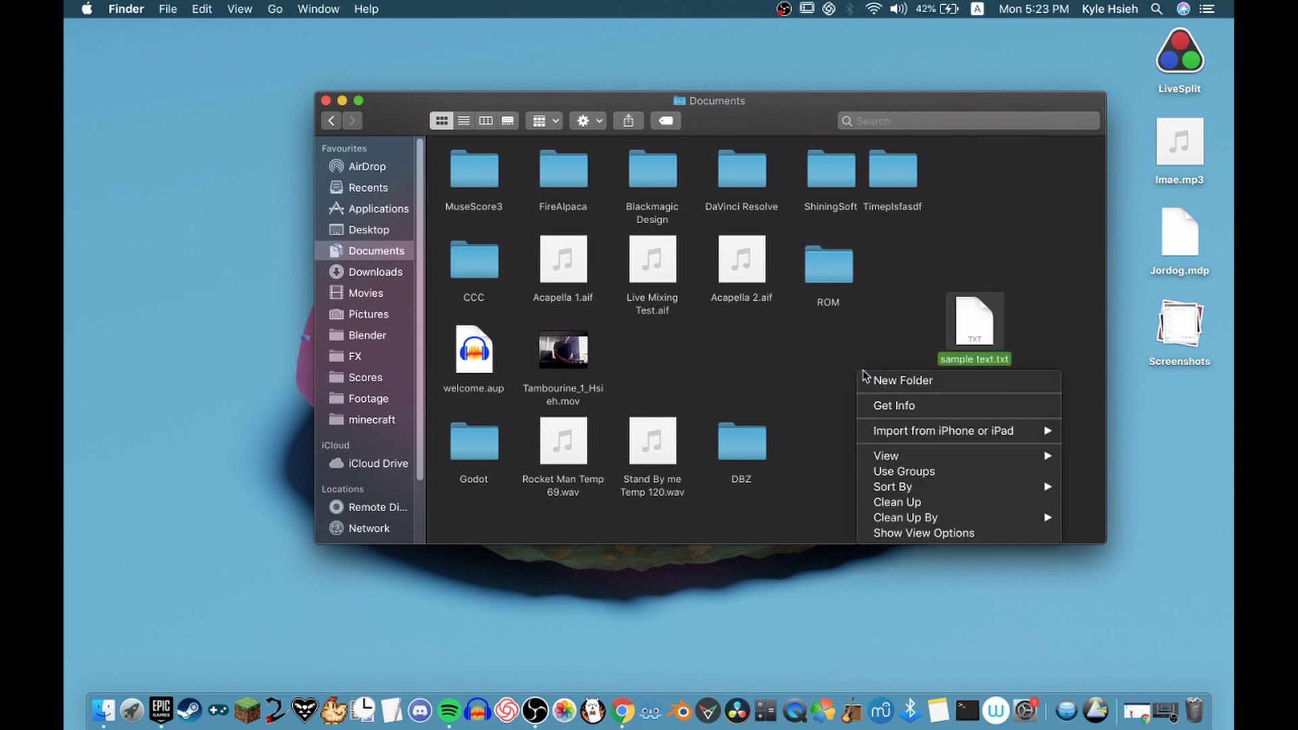
click(867, 378)
text(TimsSpl)
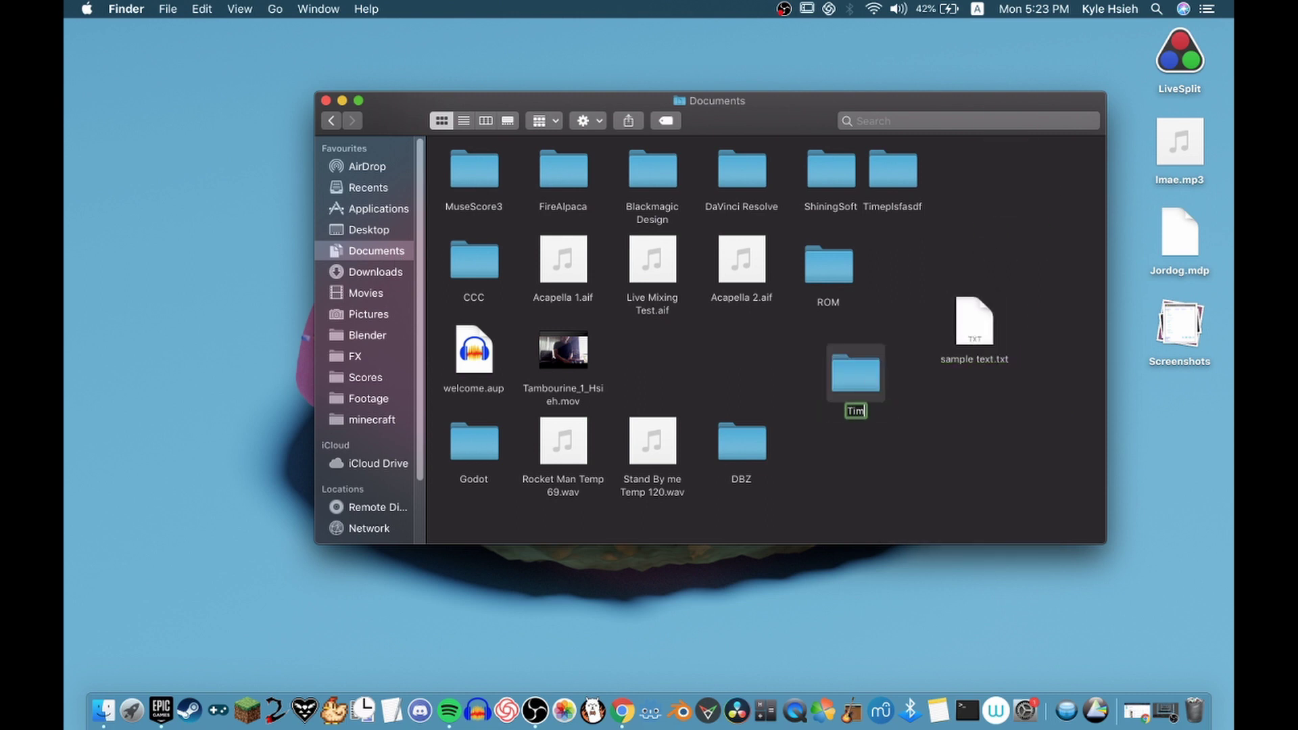
key(BackSpace)
key(BackSpace)
key(BackSpace)
key(BackSpace)
text(eSplit)
key(Return)
drag(966, 318, 846, 361)
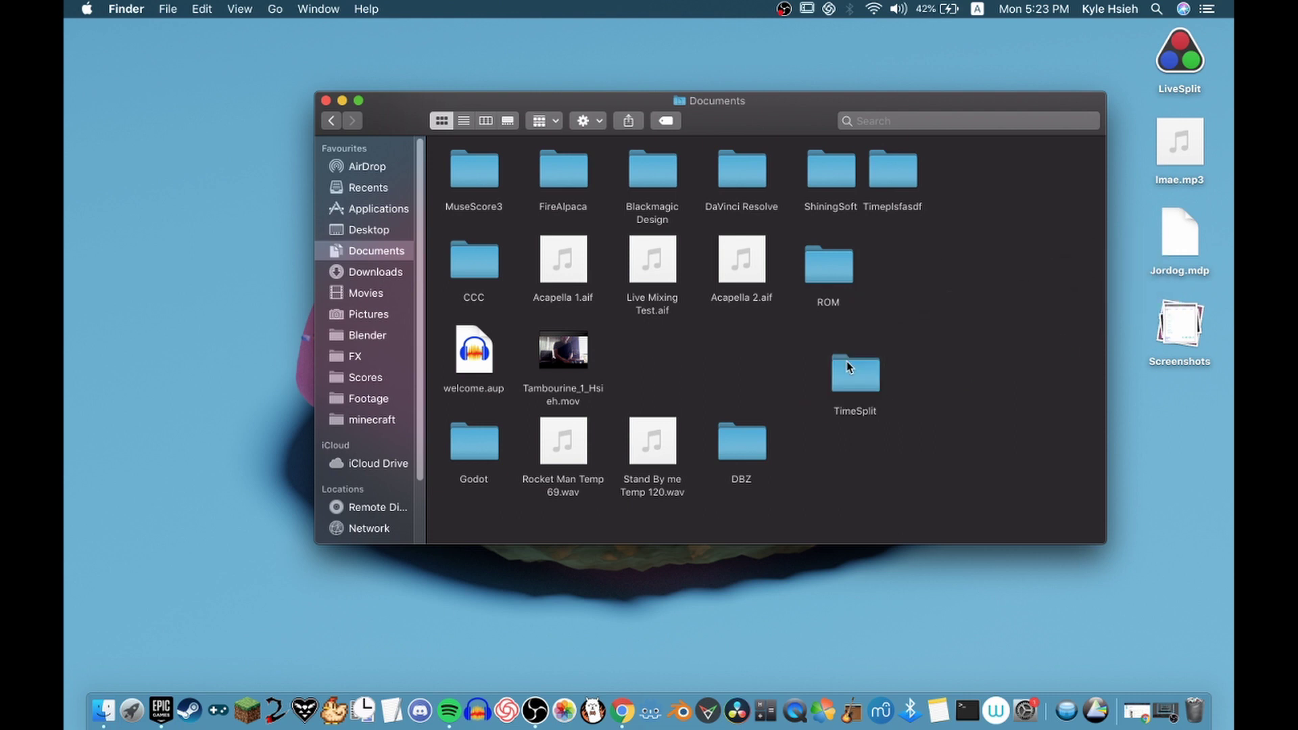
double_click(846, 361)
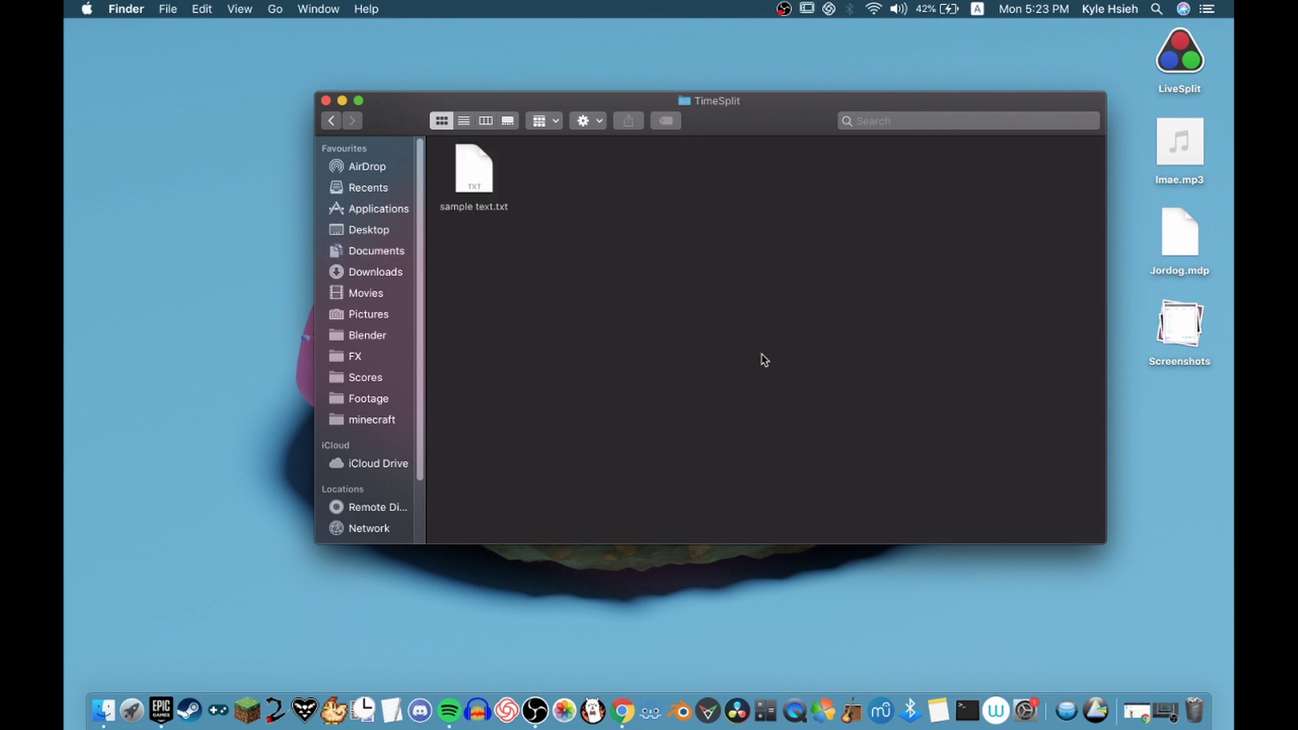
Open sample text.txt in TextEdit and delete the delete_this placeholder
double_click(469, 169)
drag(524, 64, 812, 160)
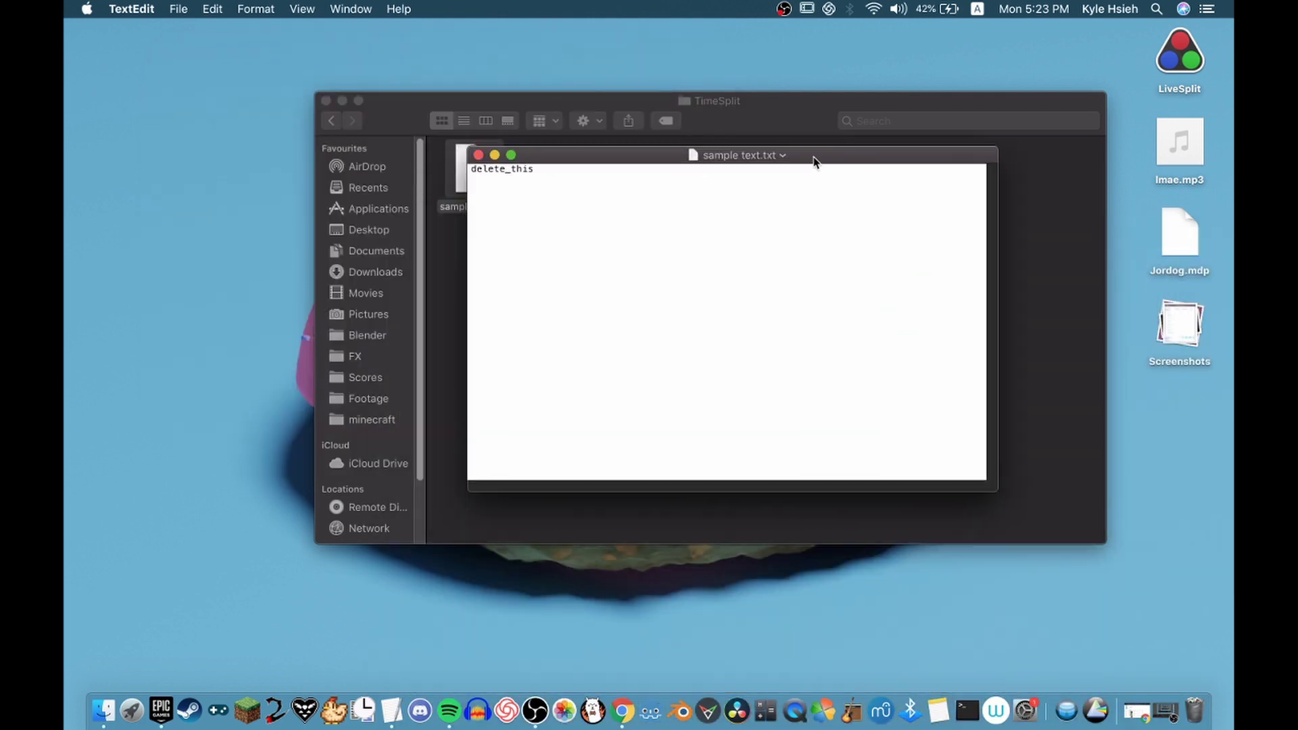
drag(736, 180, 232, 168)
key(BackSpace)
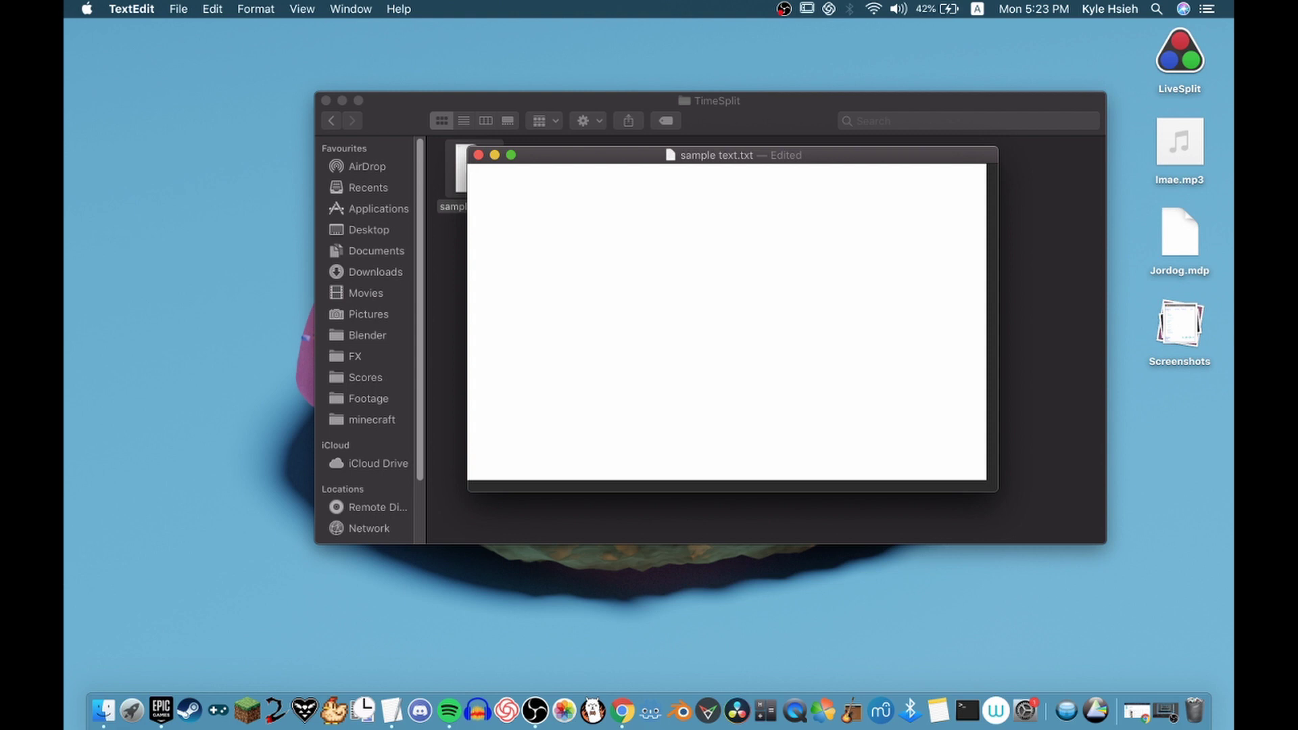
Type the tab-separated '0 0.00' line and the 'Mario Bros / Best Splits / Comparison' header
text(0)
key(Tab)
text(0.00)
text(Mario Bros)
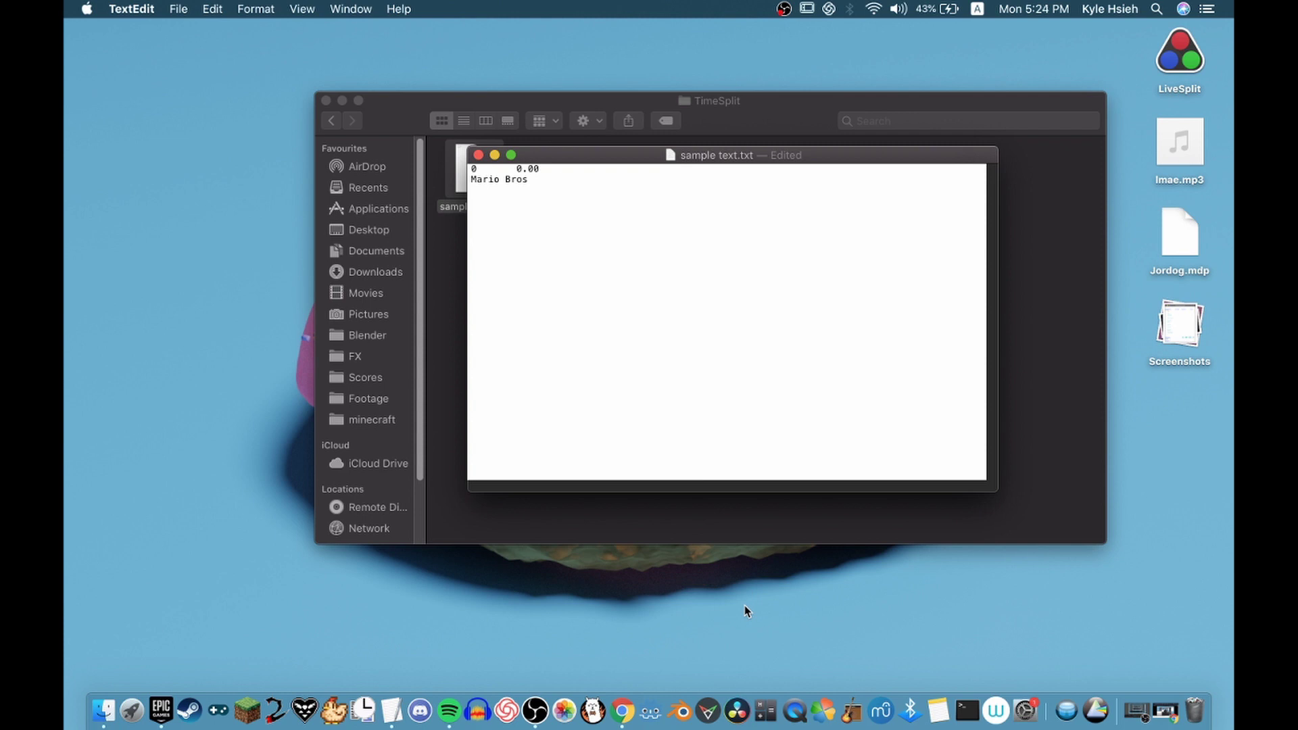
key(Tab)
text(Best Splits)
key(Tab)
text(Comparison)
Add a 'World 1-1' row with 0.00 and 0.00 times
text(Wolr)
key(BackSpace)
key(BackSpace)
text(rld )
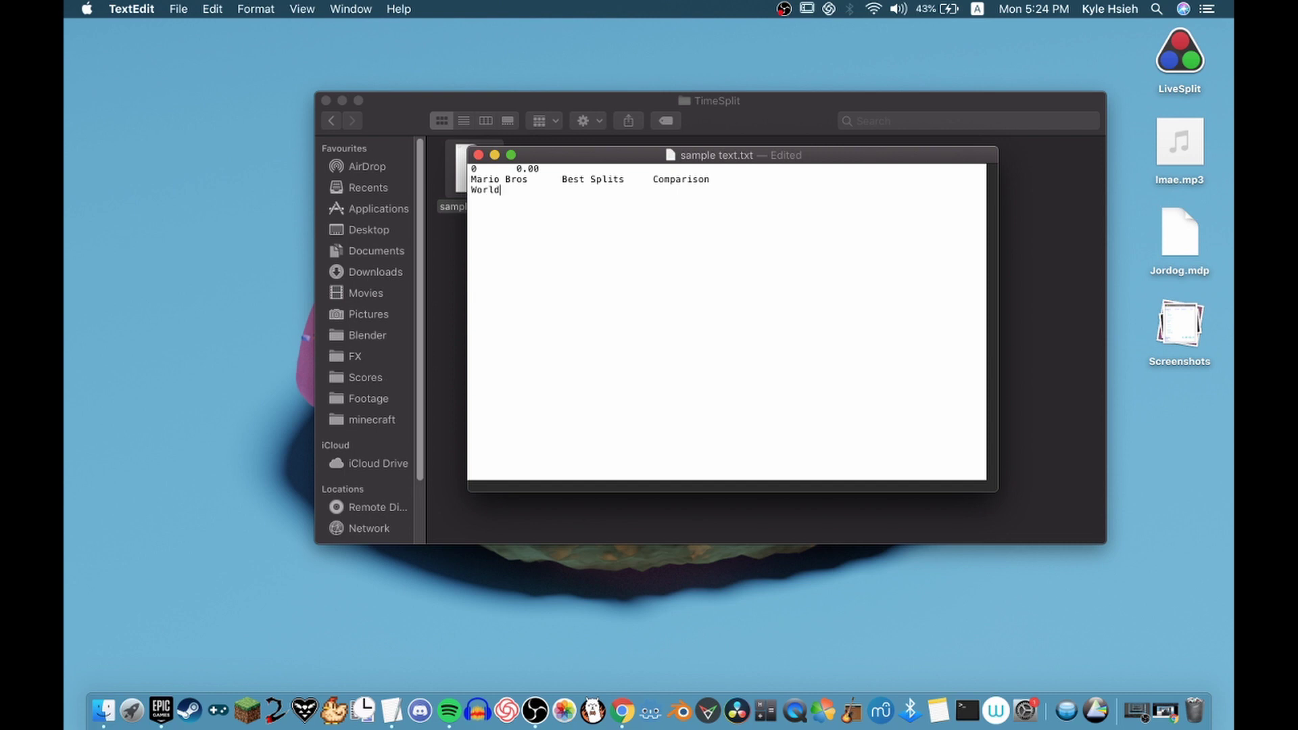
text(1-1)
key(BackSpace)
key(BackSpace)
text(-1)
text(.00	0)
Duplicate the World 1-1 row onto new lines below it
drag(562, 201, 462, 195)
key(super+c)
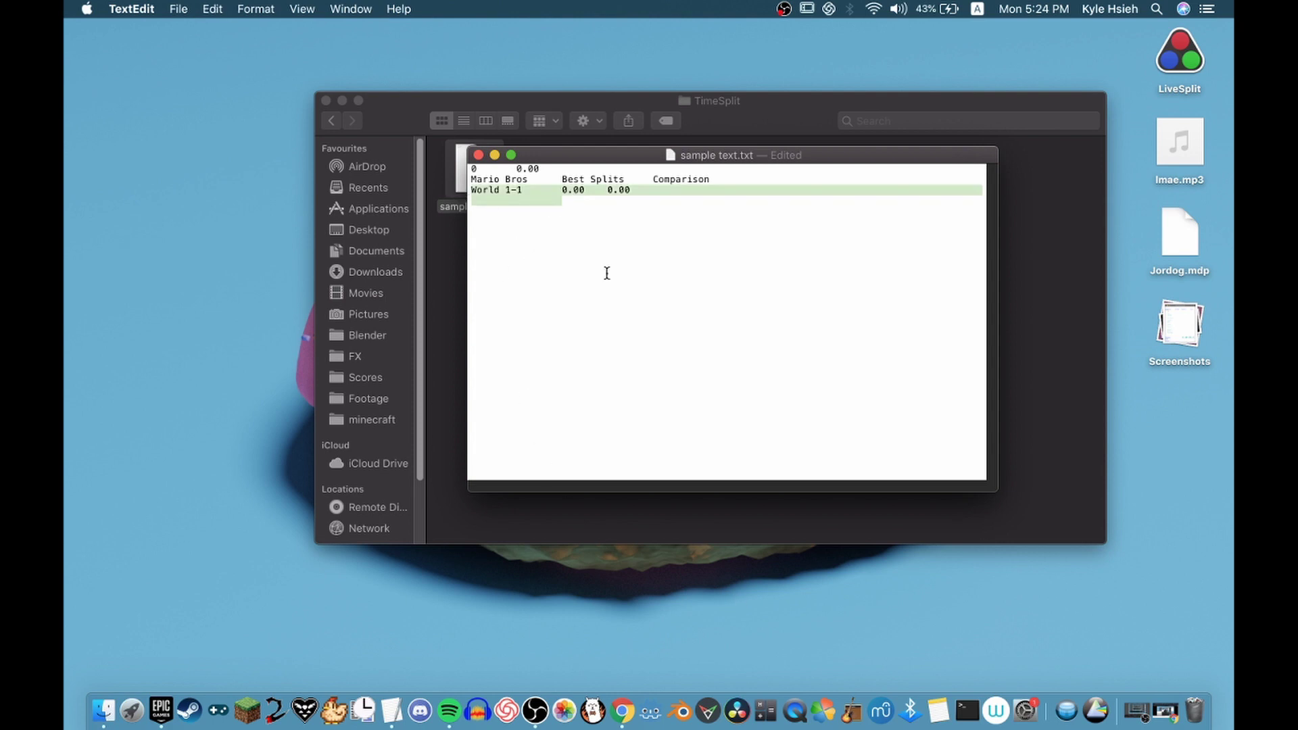
click(605, 272)
key(Return)
key(super+v)
key(super+v)
key(super+v)
key(super+v)
key(super+v)
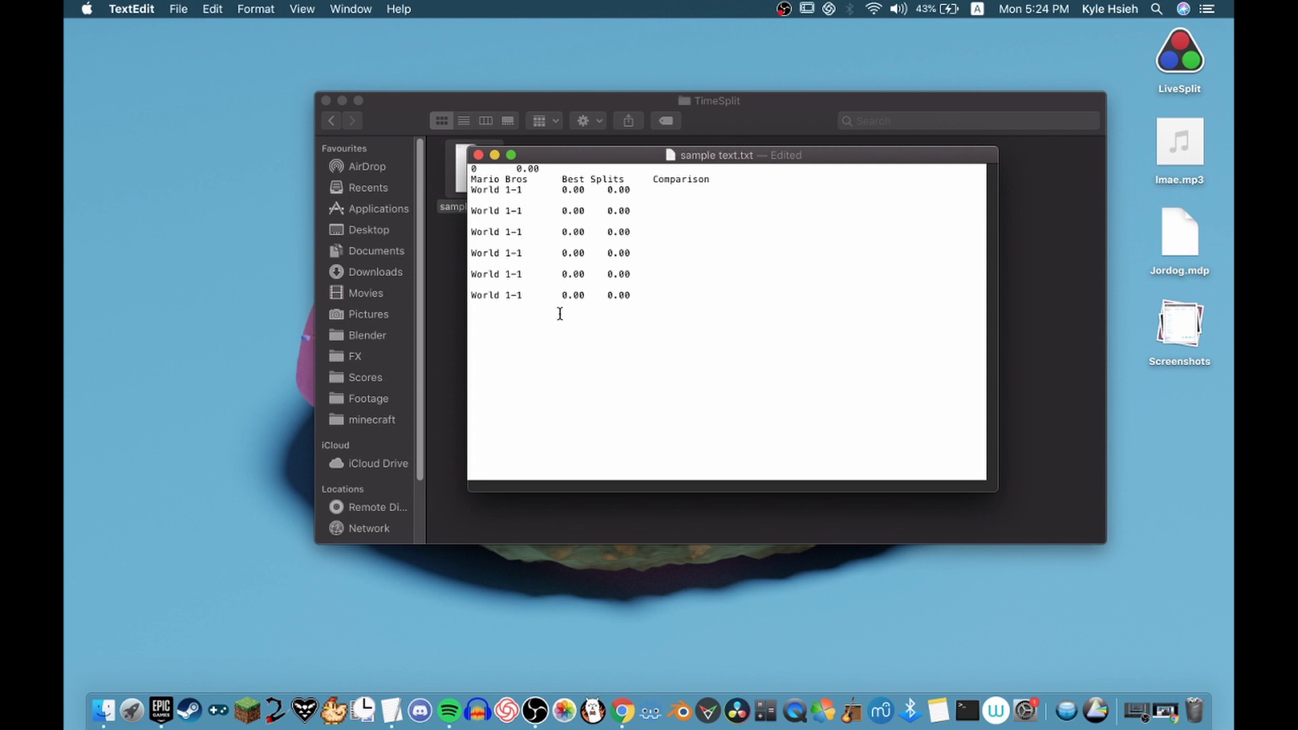
drag(565, 305, 515, 313)
Edit the copied rows' labels into World 1-2, 1-3, 1-4 and spafhddd
key(BackSpace)
key(BackSpace)
text(3)
click(513, 232)
text(-)
text(paf)
Save sample text.txt and close the document
key(super+s)
click(179, 9)
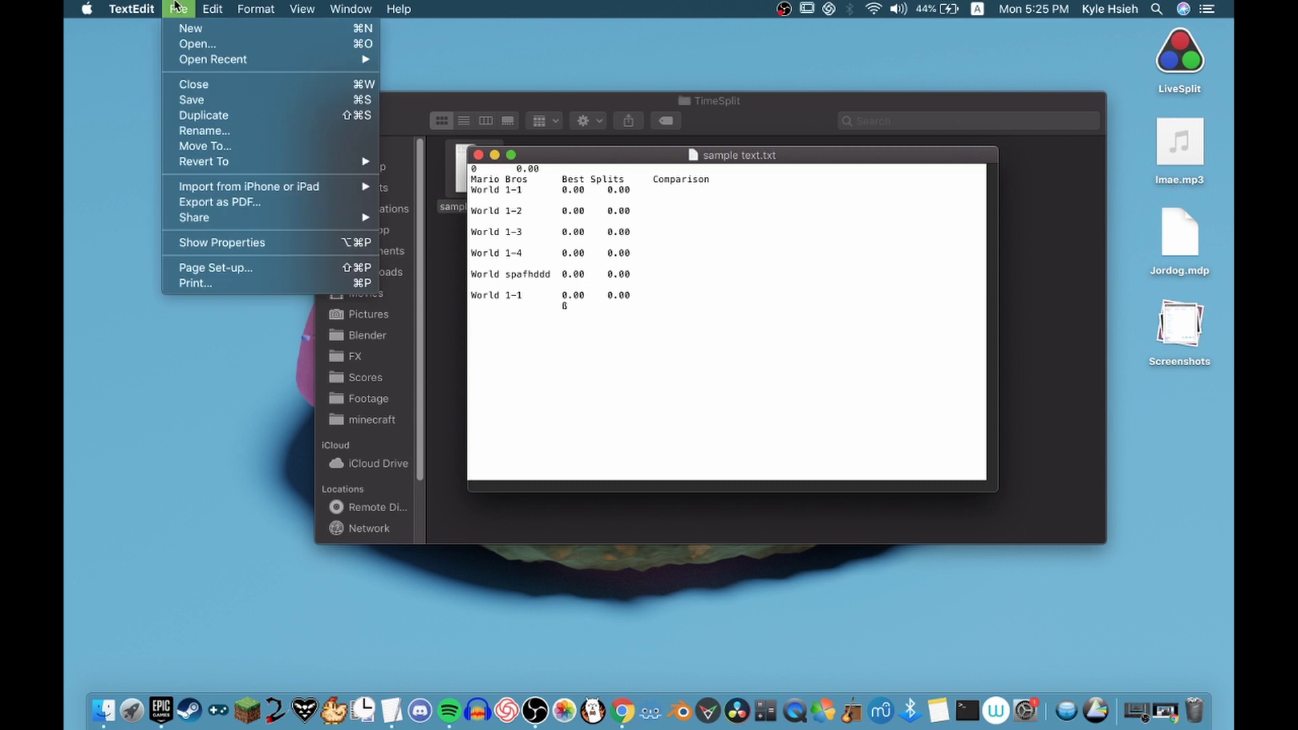
click(236, 100)
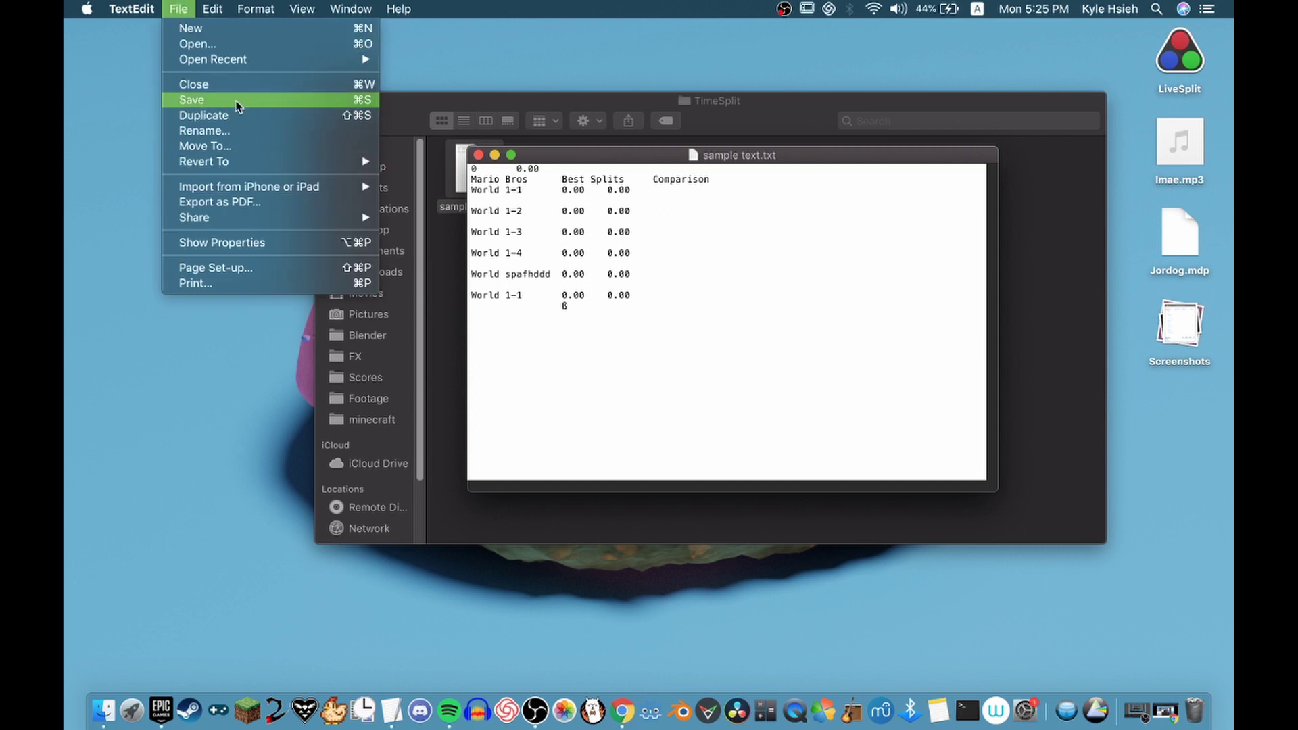
click(479, 155)
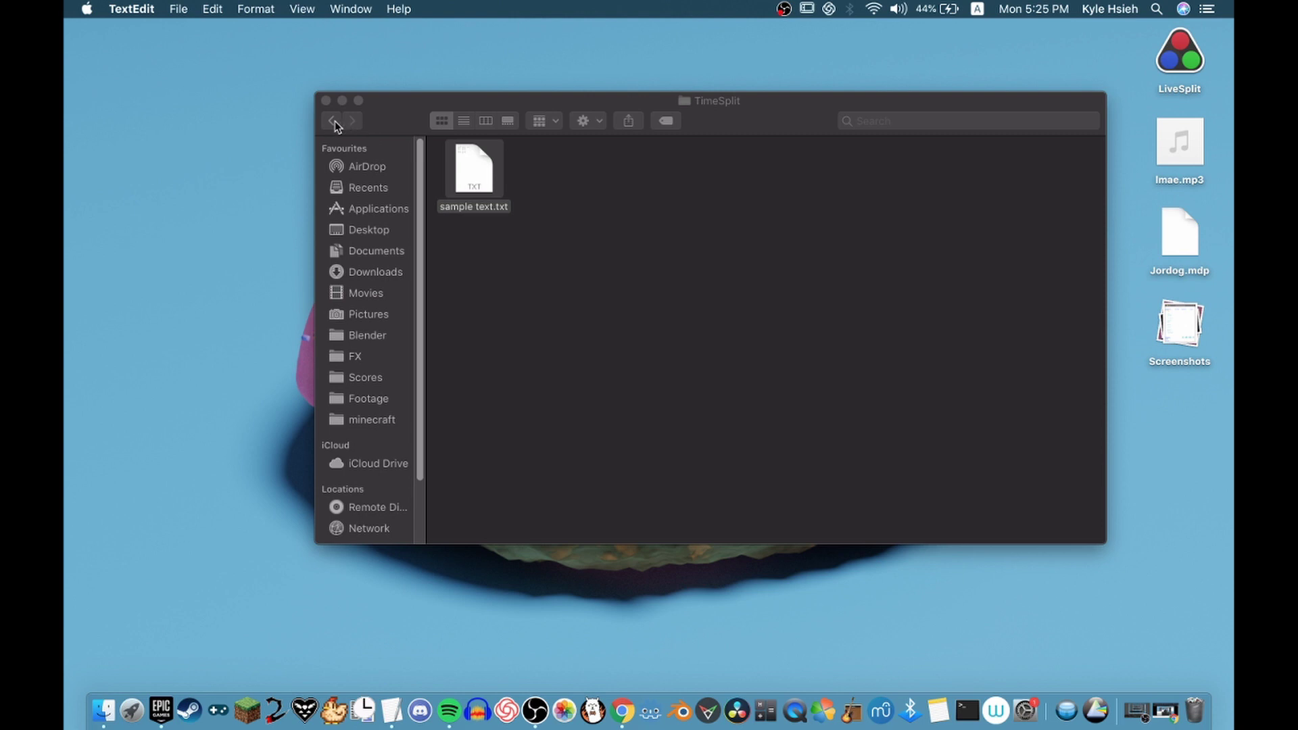
Close the TimeSplit folder and launch Time Split Tracker from the Dock, allowing the downloaded app
click(326, 100)
click(367, 707)
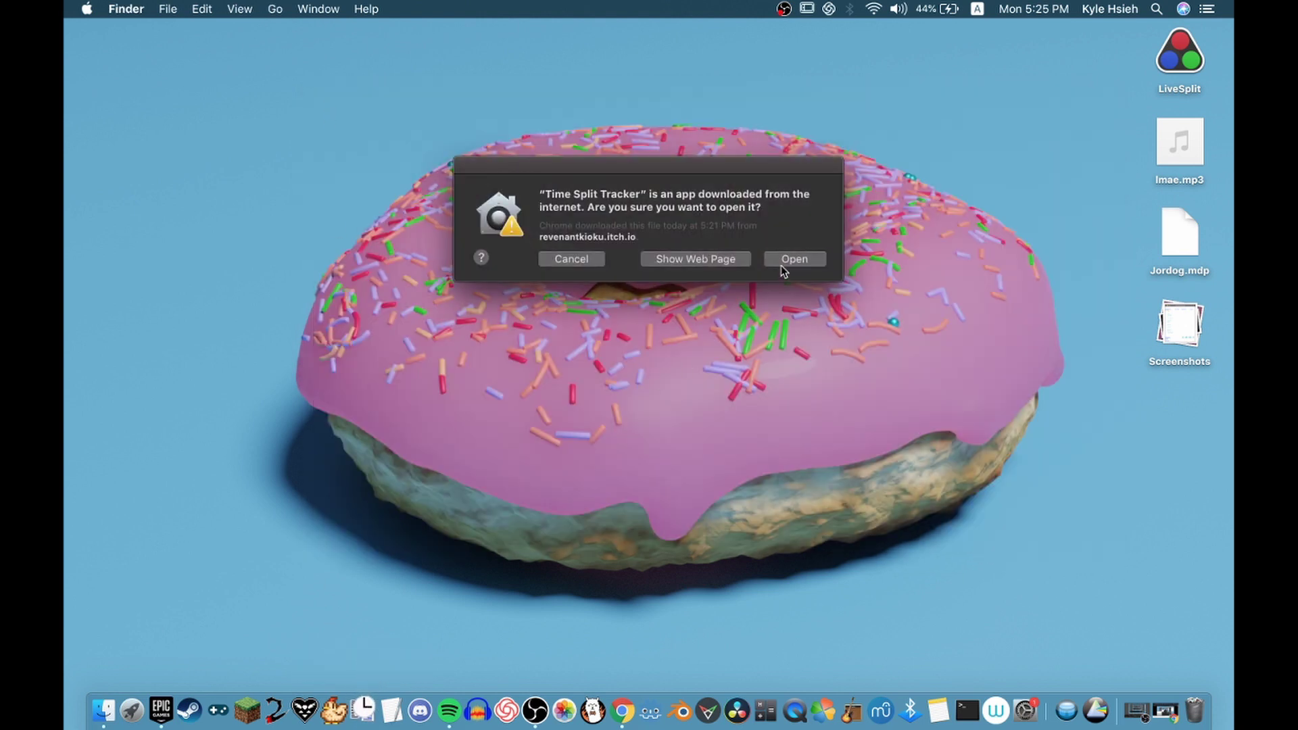
click(783, 261)
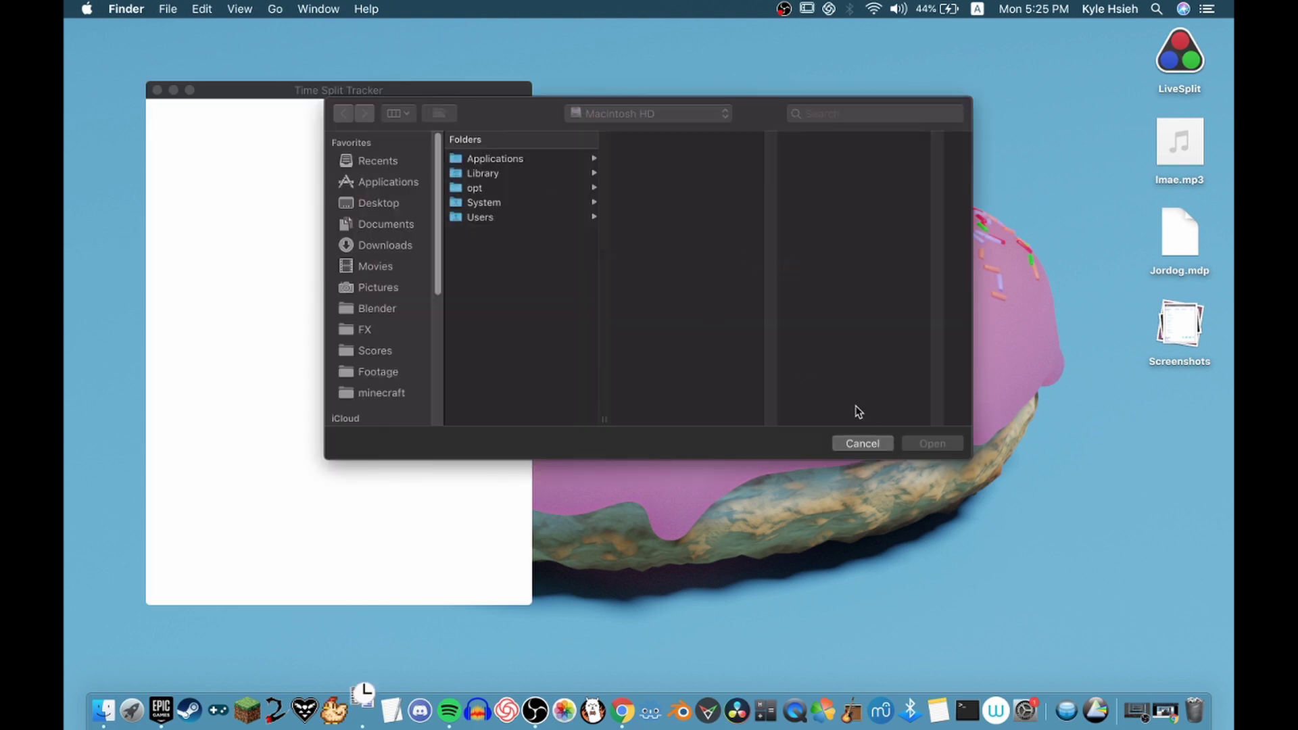
click(196, 205)
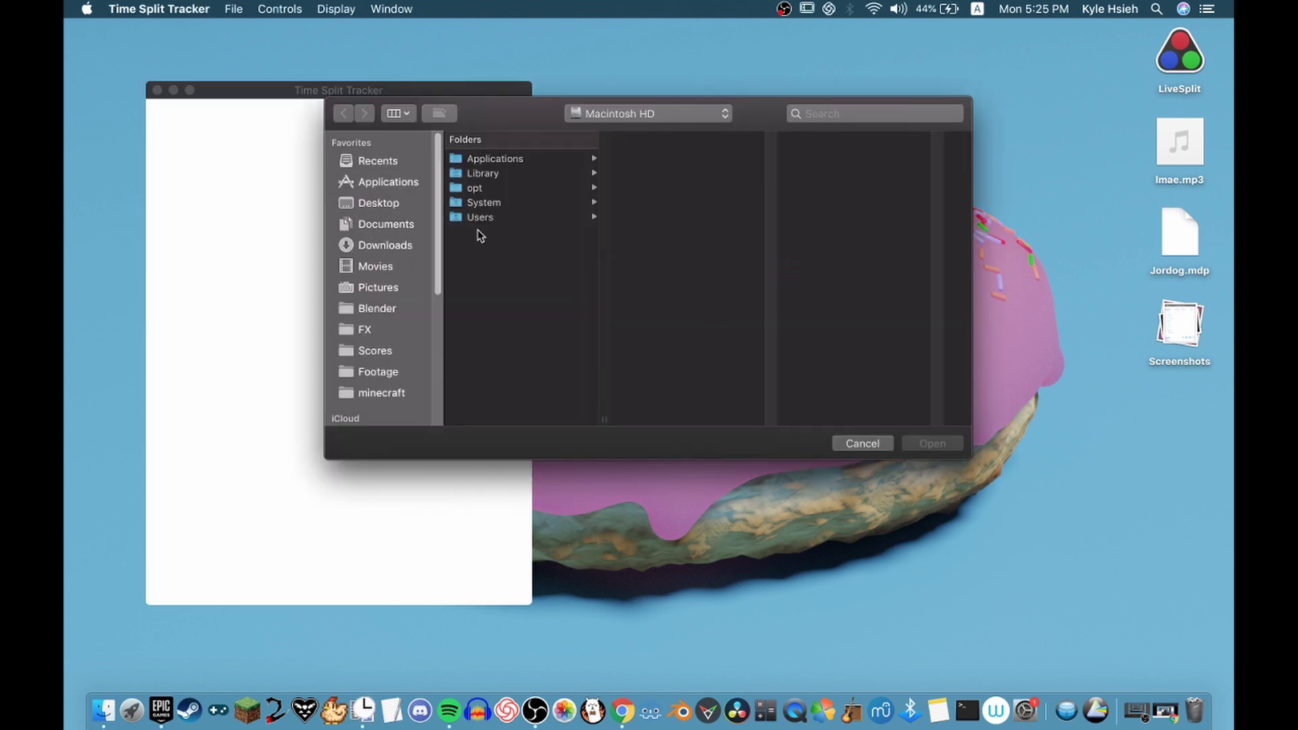
Load Documents > TimeSplit > sample text.txt as the split file and centre the tracker
drag(501, 107, 603, 163)
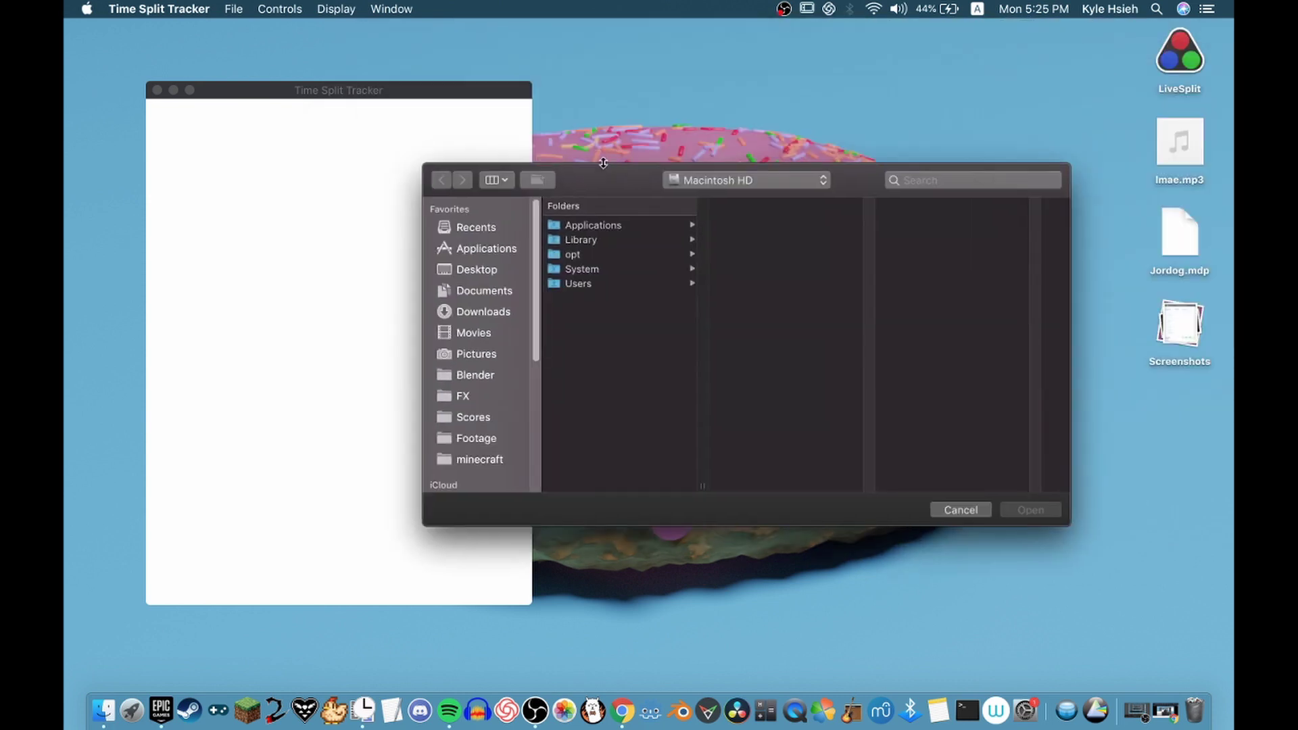
click(504, 292)
click(644, 373)
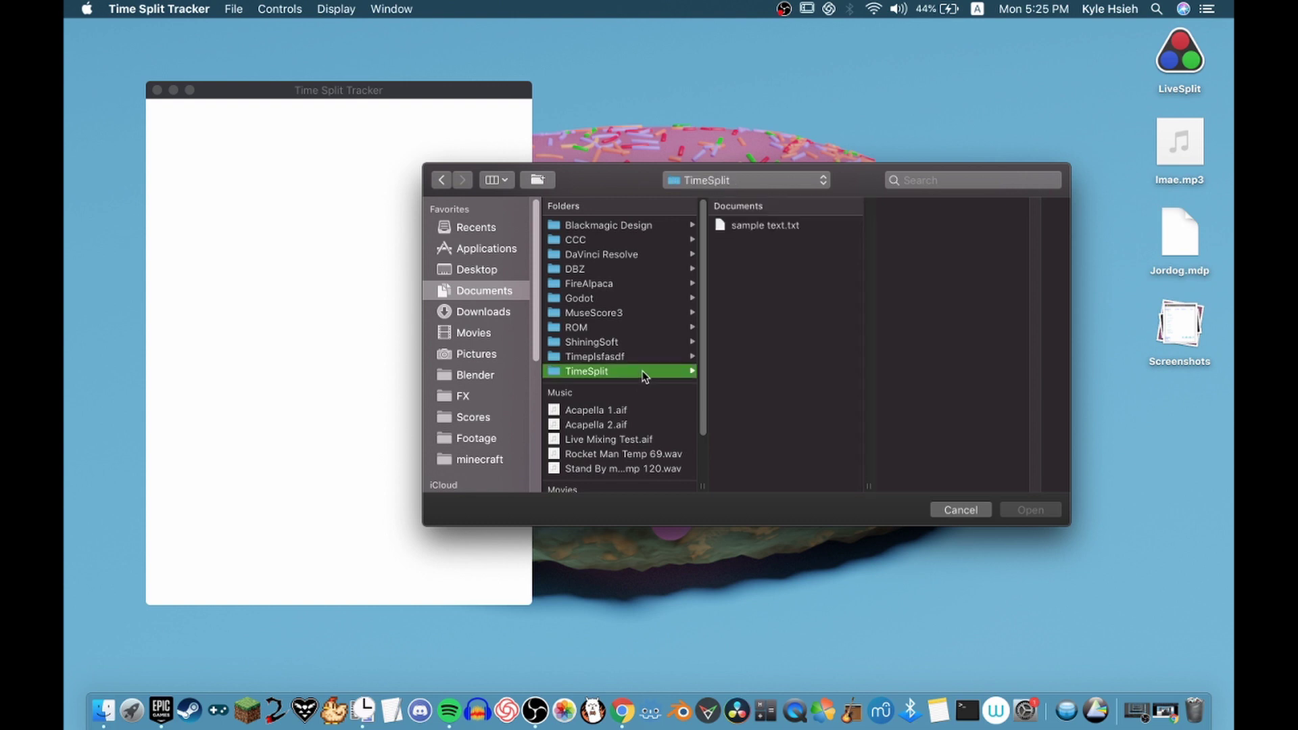
click(768, 228)
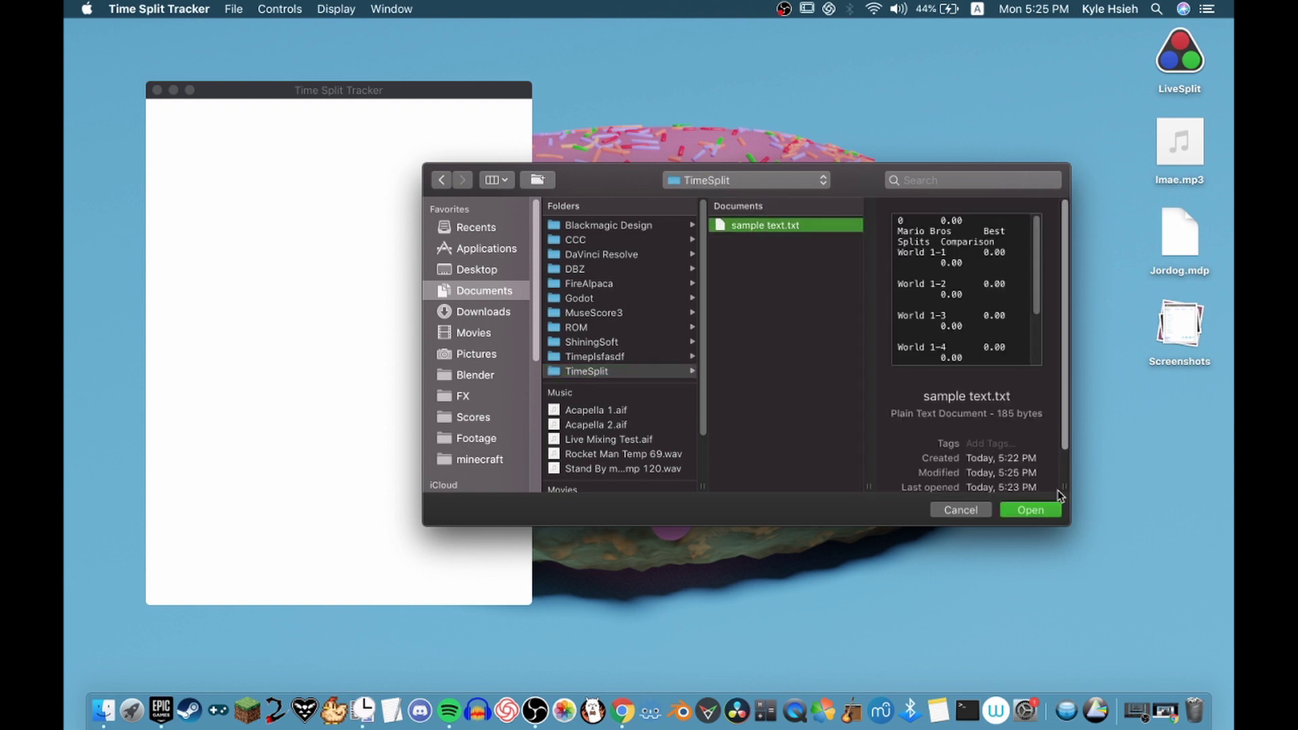
click(1047, 508)
drag(320, 95, 580, 154)
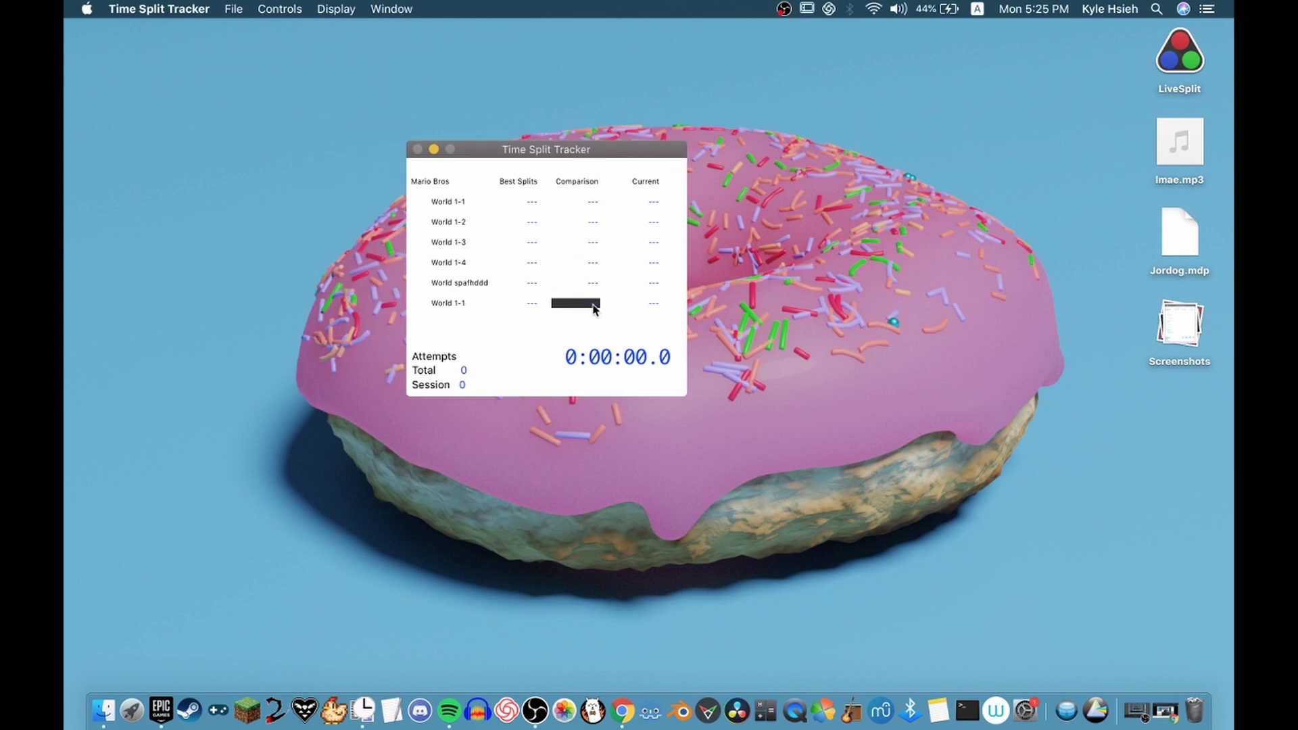
Start the timer, record the first split, and enable global hotkeys
key(space)
key(space)
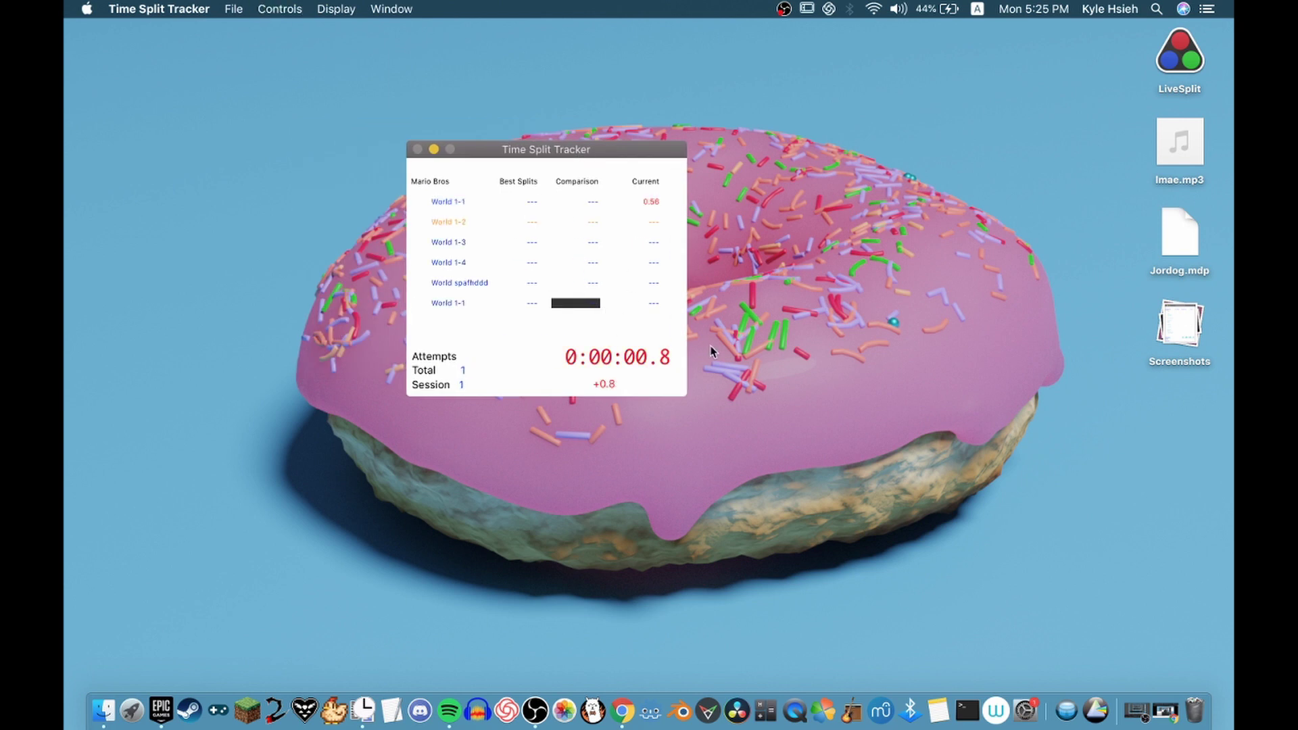
key(space)
key(space)
key(space)
key(space)
key(space)
key(space)
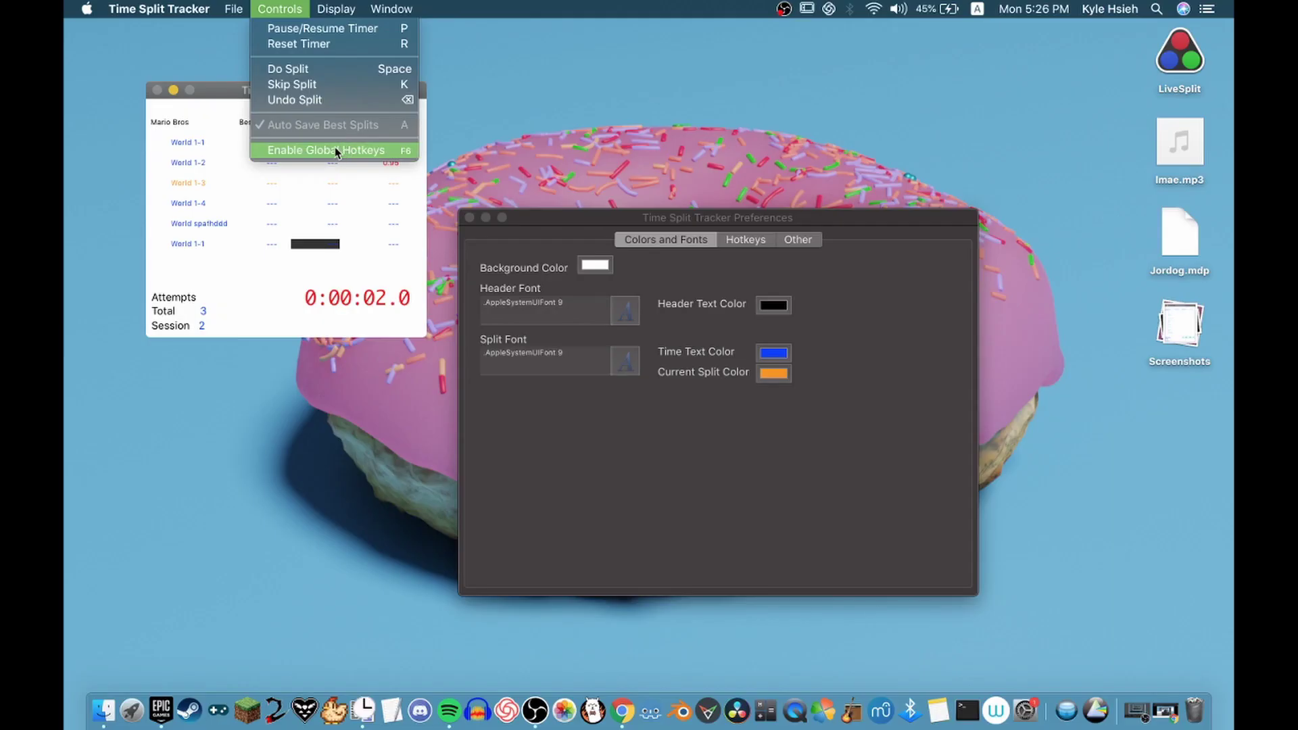
click(335, 148)
click(296, 7)
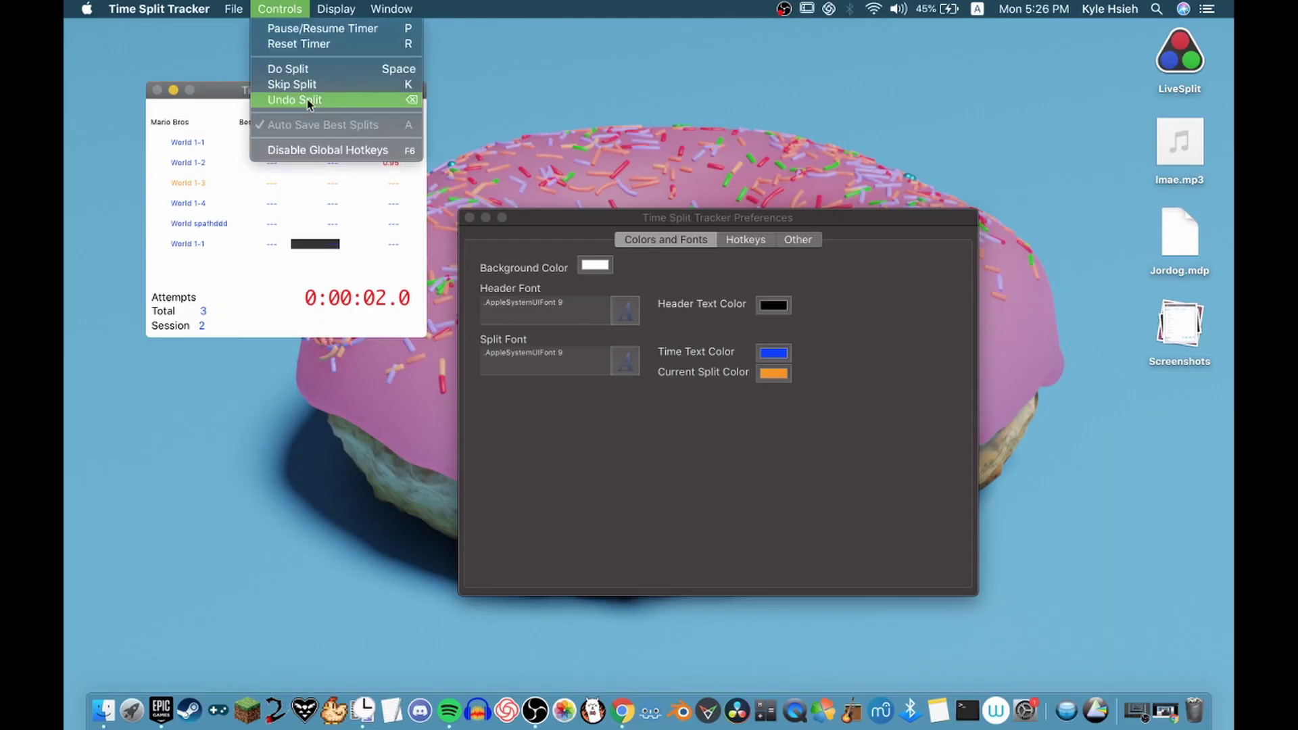
Minimize the preferences and tracker windows, then restore the tracker
click(482, 155)
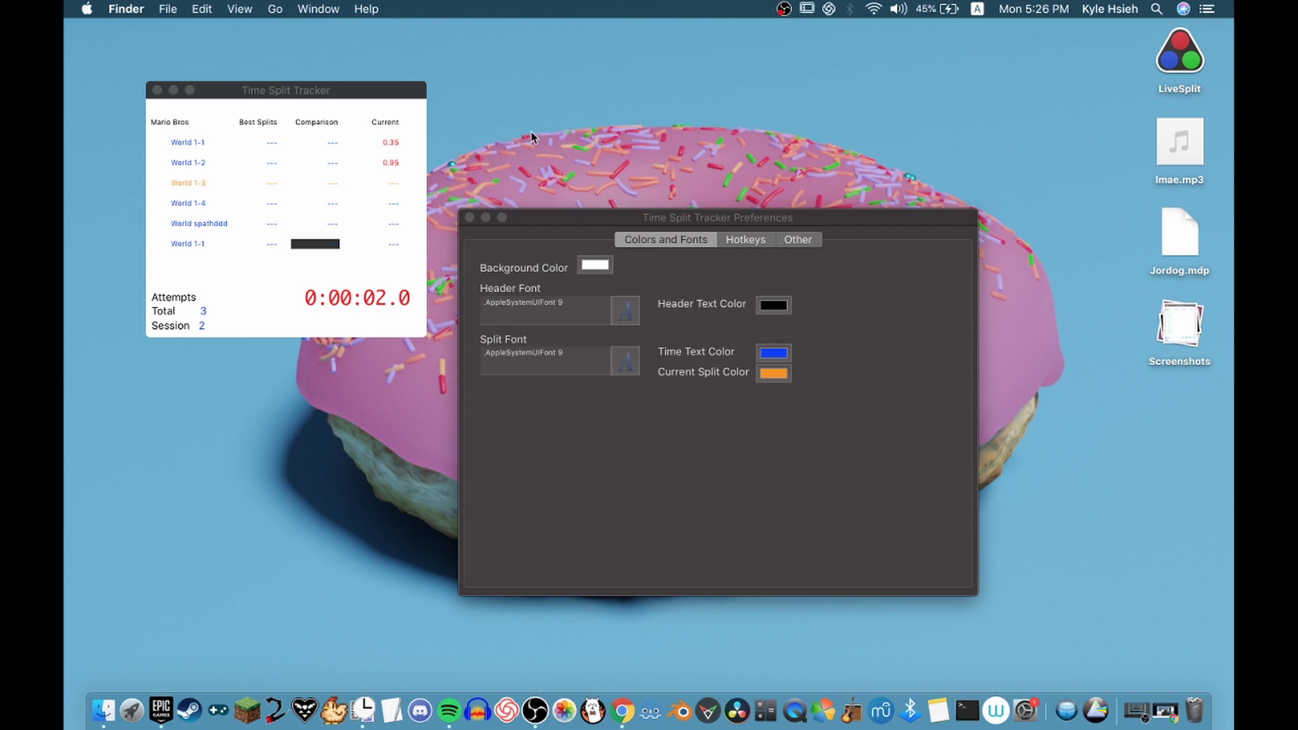
click(485, 217)
click(173, 90)
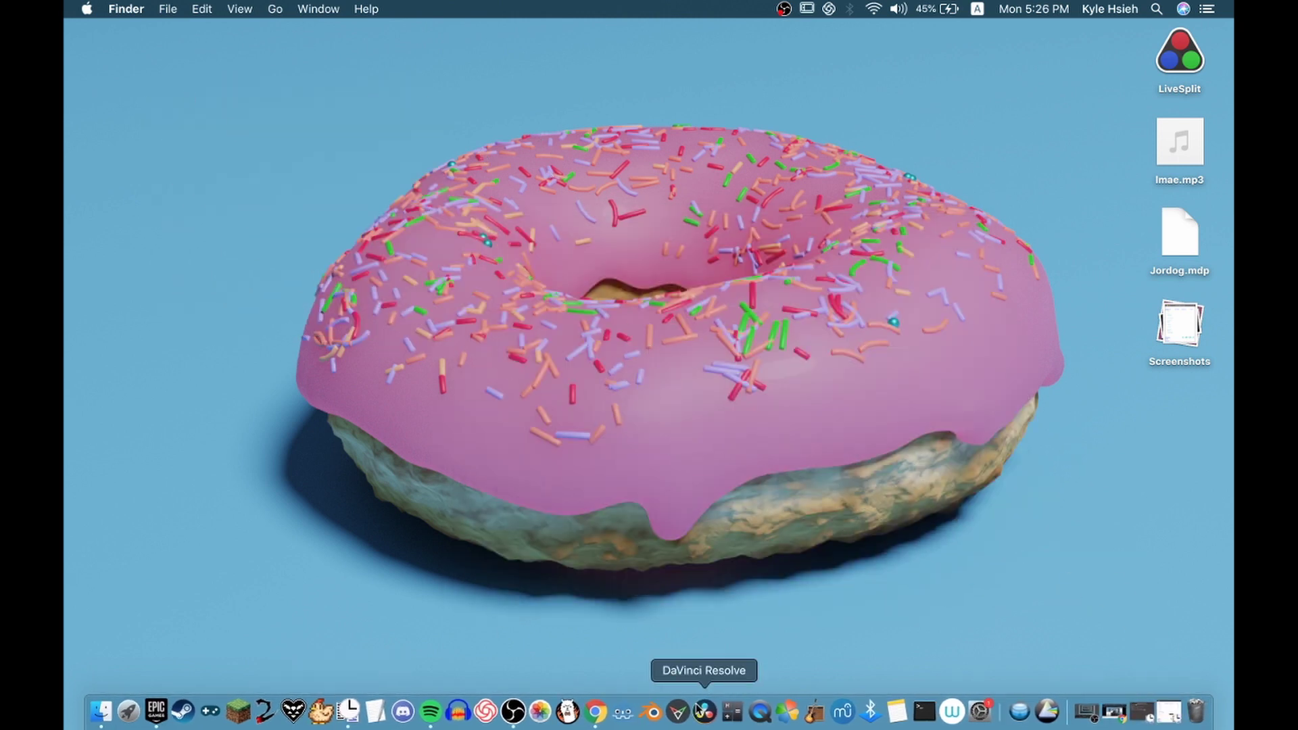
click(1169, 710)
Record the remaining splits so the run ends at 0:00:07.0, then return to OBS
key(space)
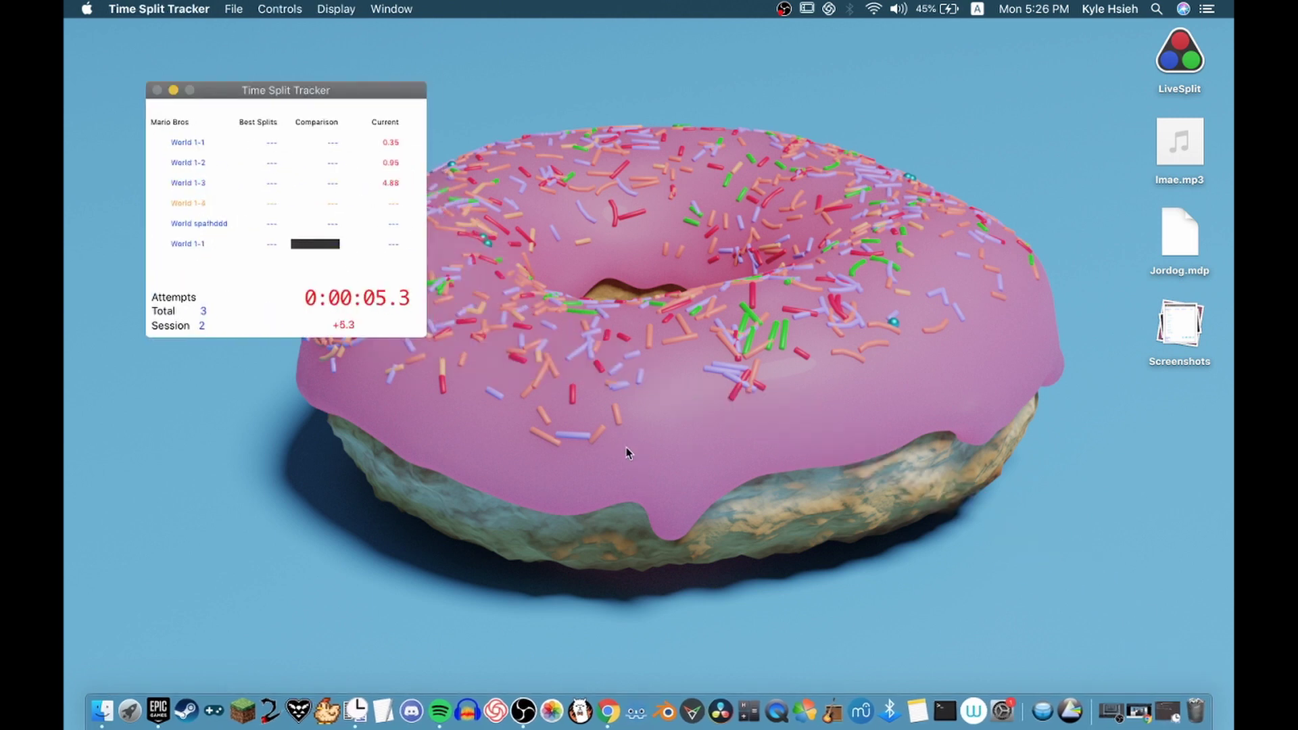
key(space)
key(space)
key(space)
click(265, 6)
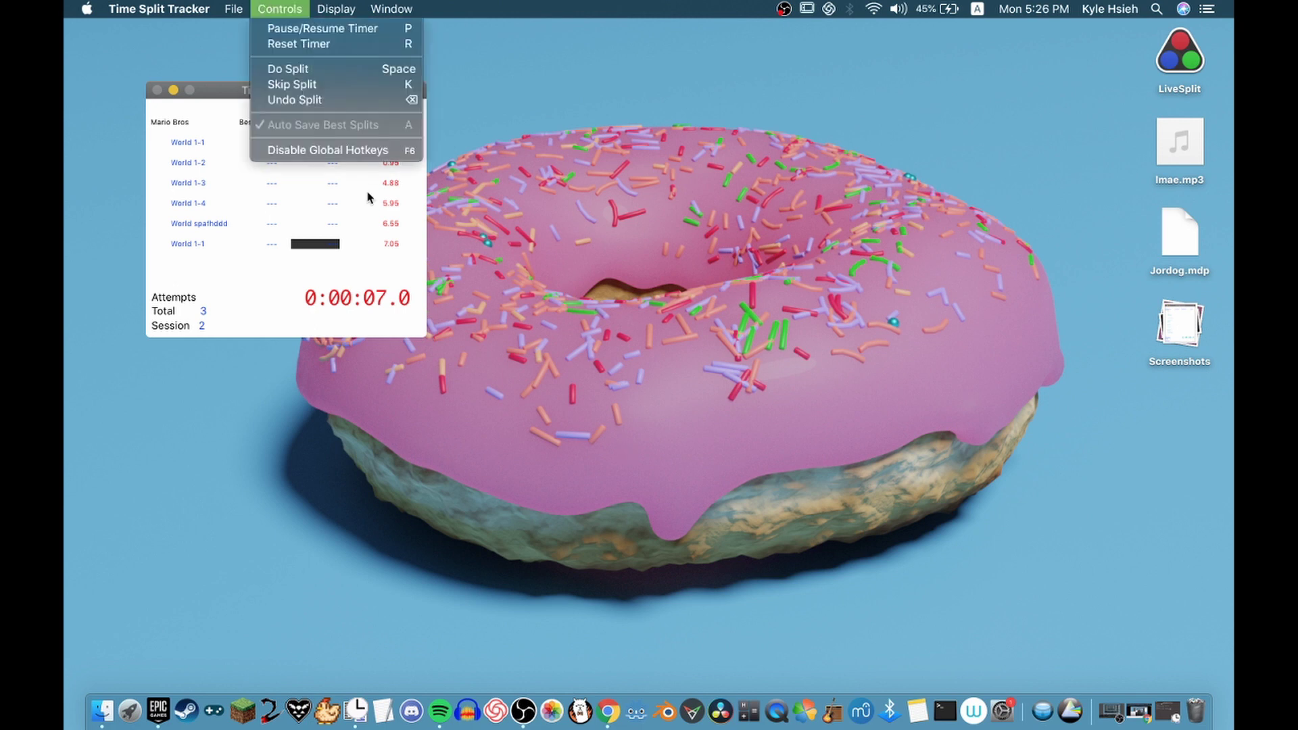
click(666, 252)
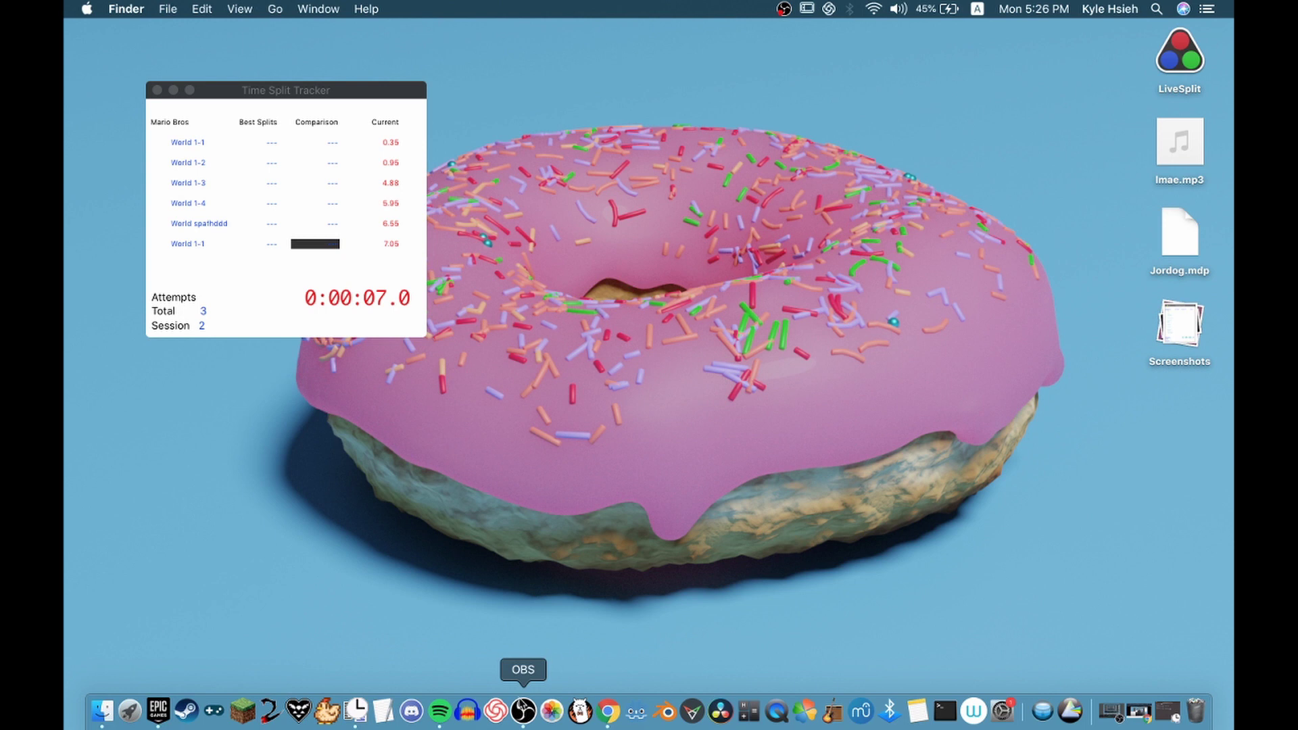
click(523, 709)
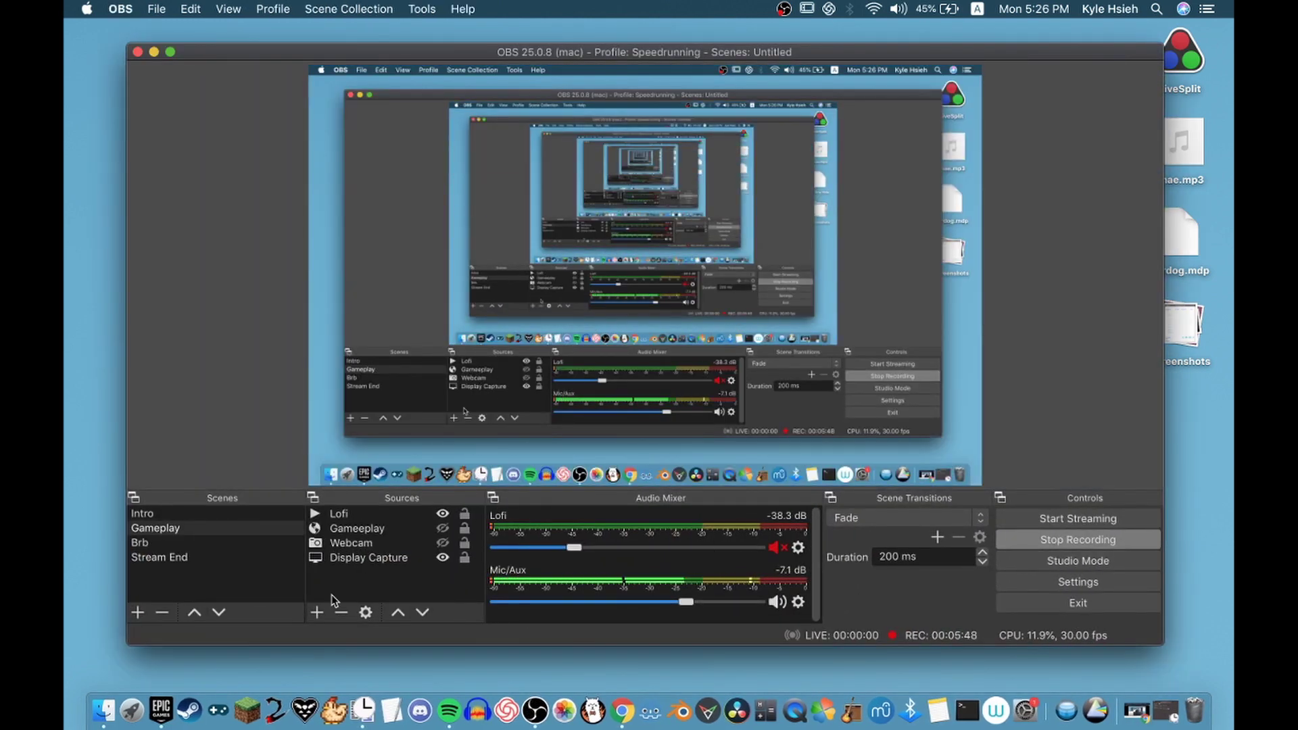
Add a Window Capture source named TimeSplit capturing the Time Split Tracker window
click(315, 612)
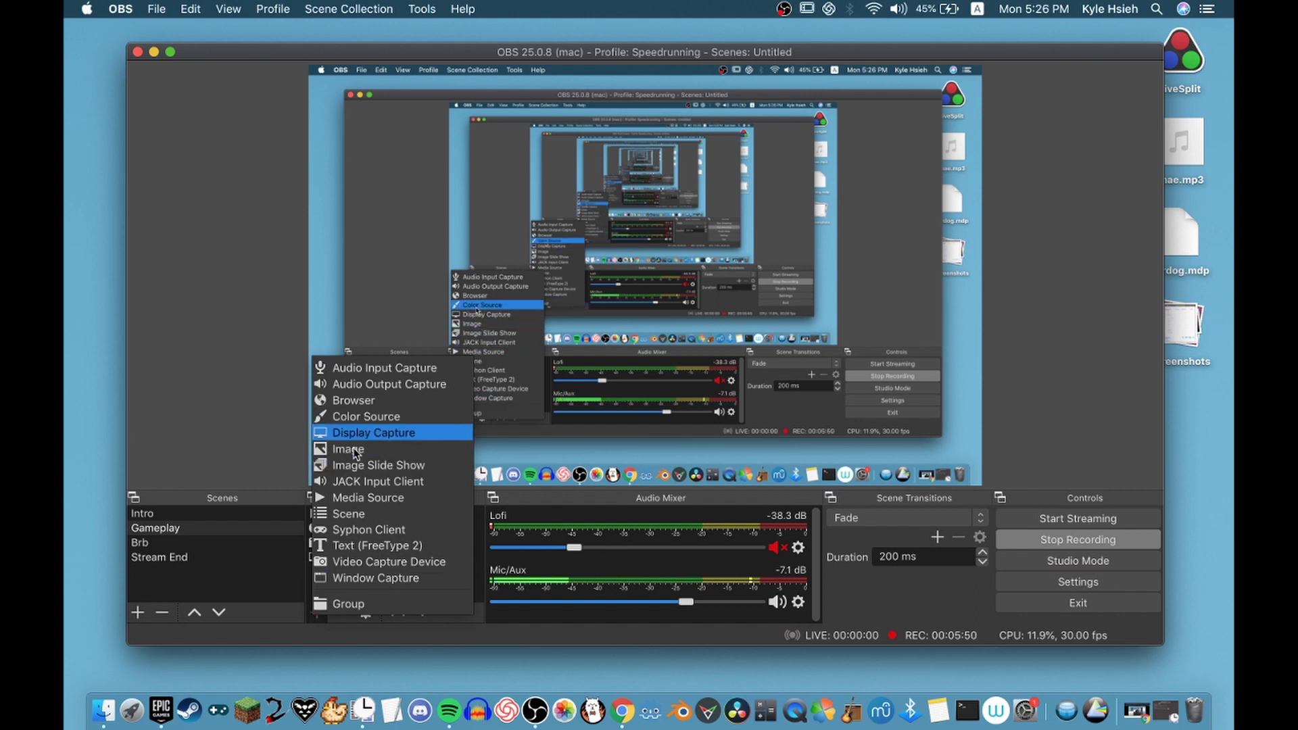
click(378, 578)
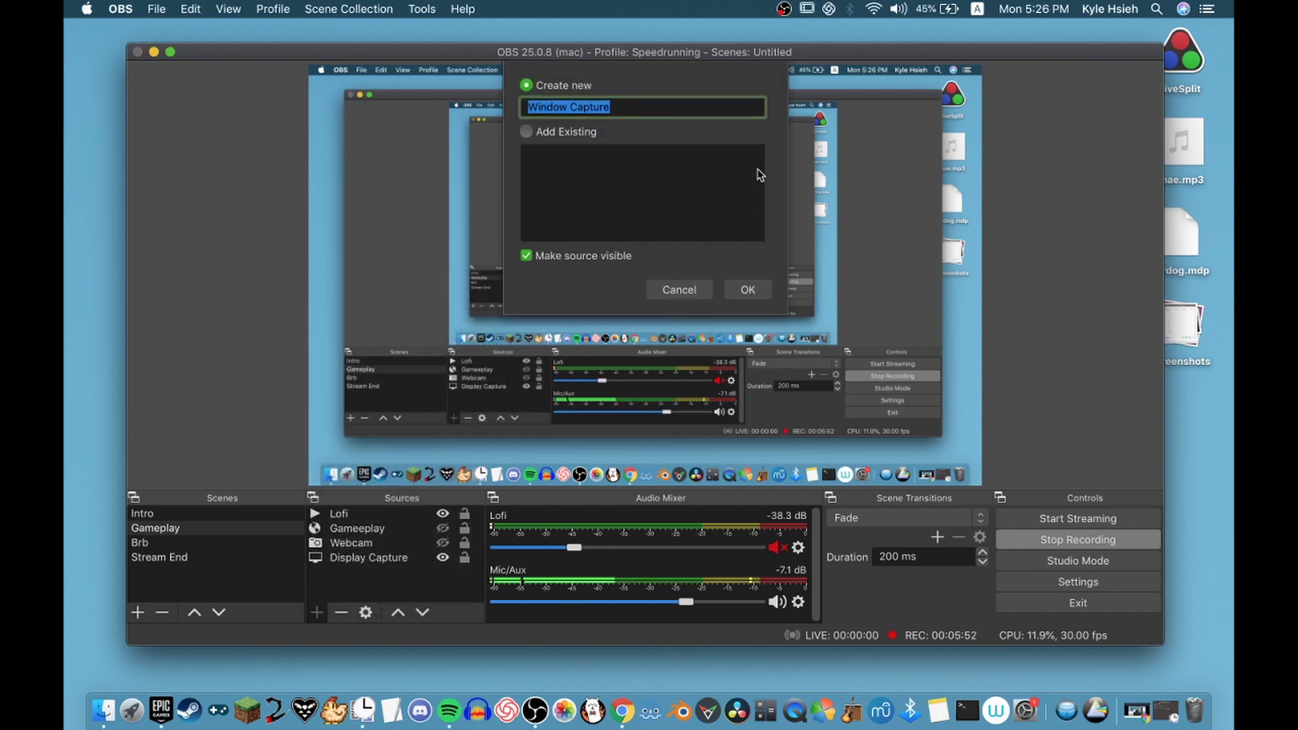
text(TimeSplit)
key(Return)
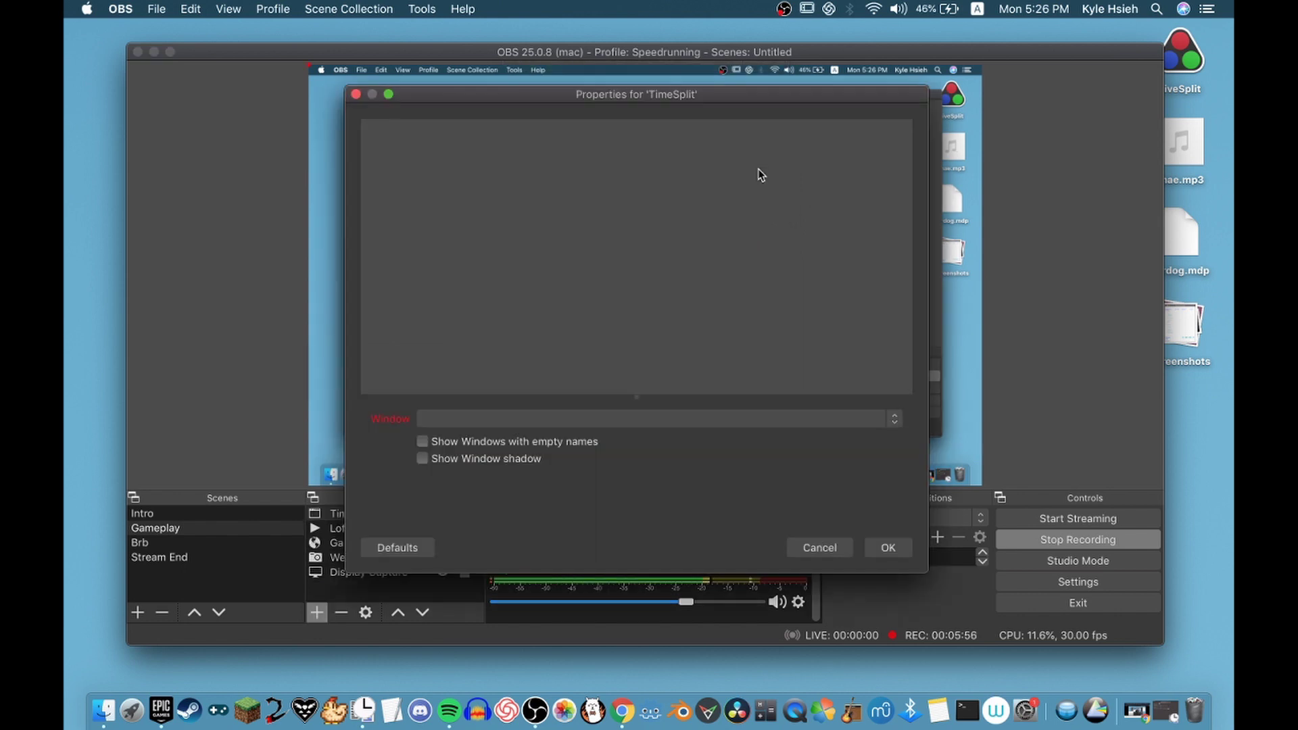
click(666, 419)
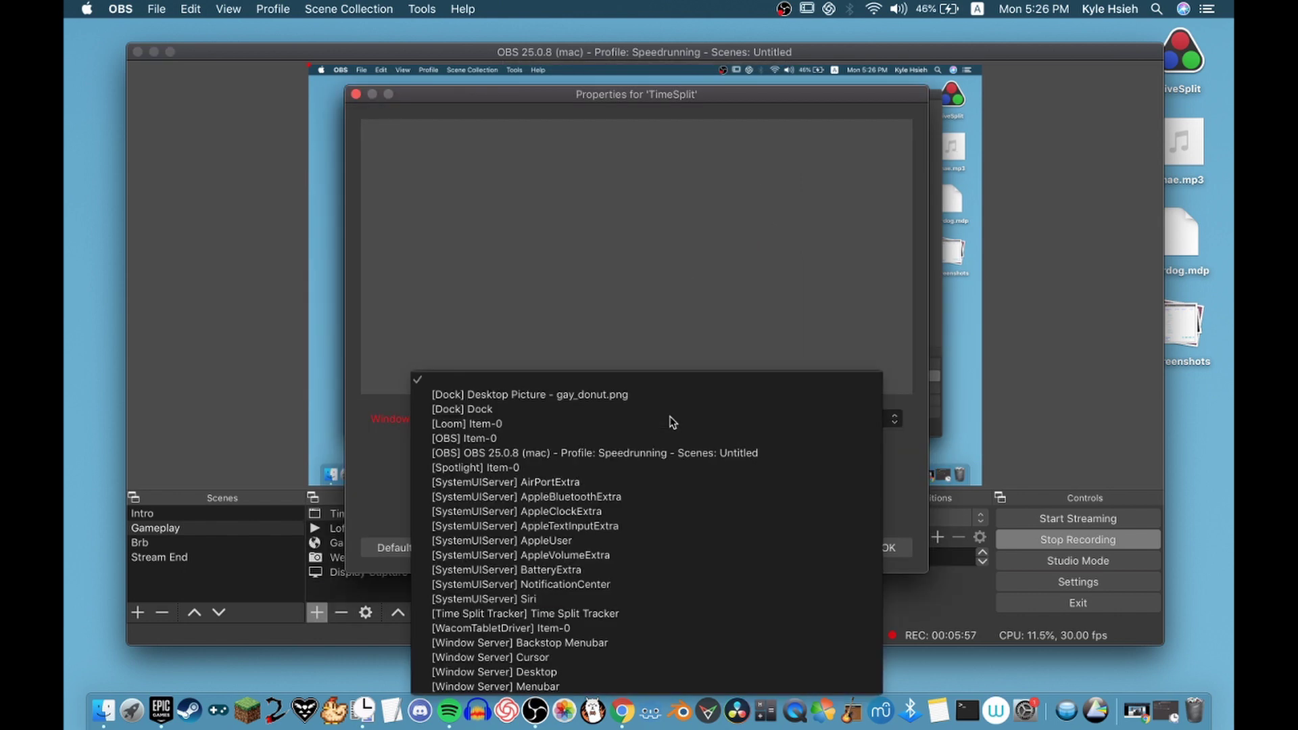
click(598, 615)
drag(727, 93, 1005, 127)
click(1158, 579)
Move the tracker capture toward the canvas centre and open its transform settings
drag(345, 18, 738, 120)
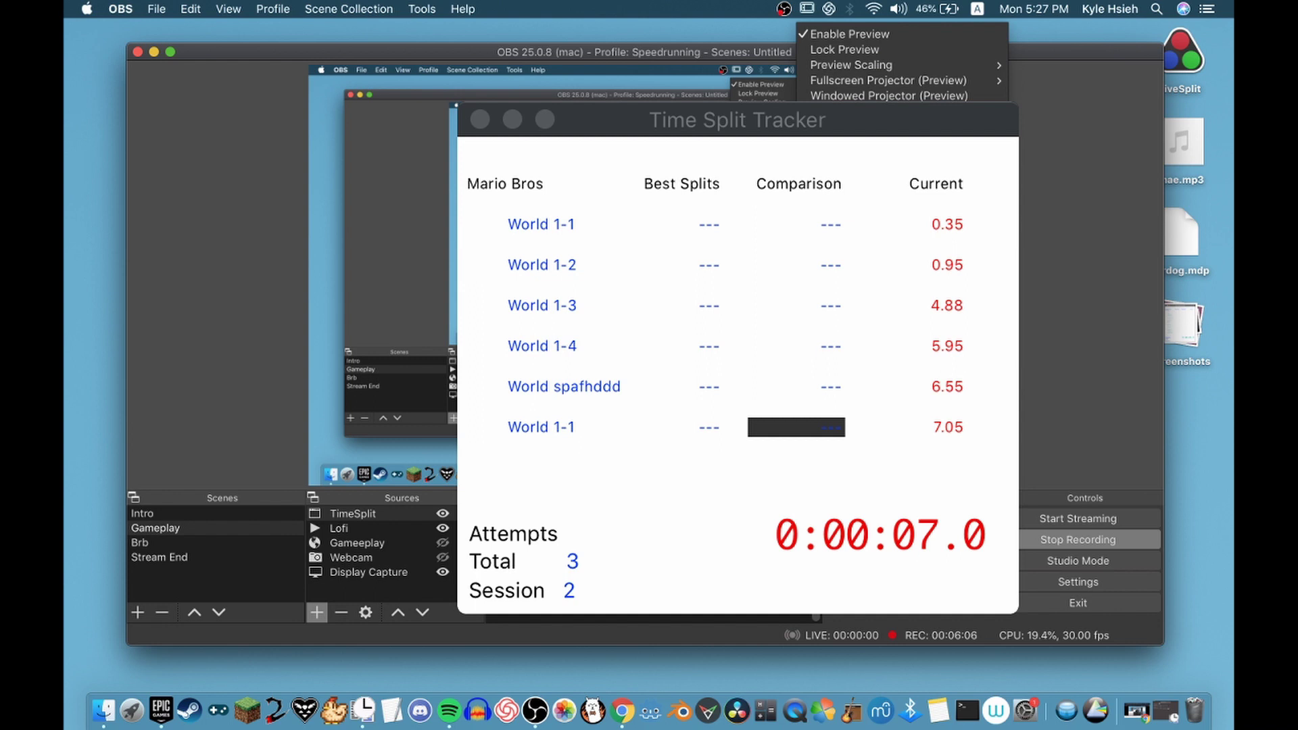
mouse_move(899, 338)
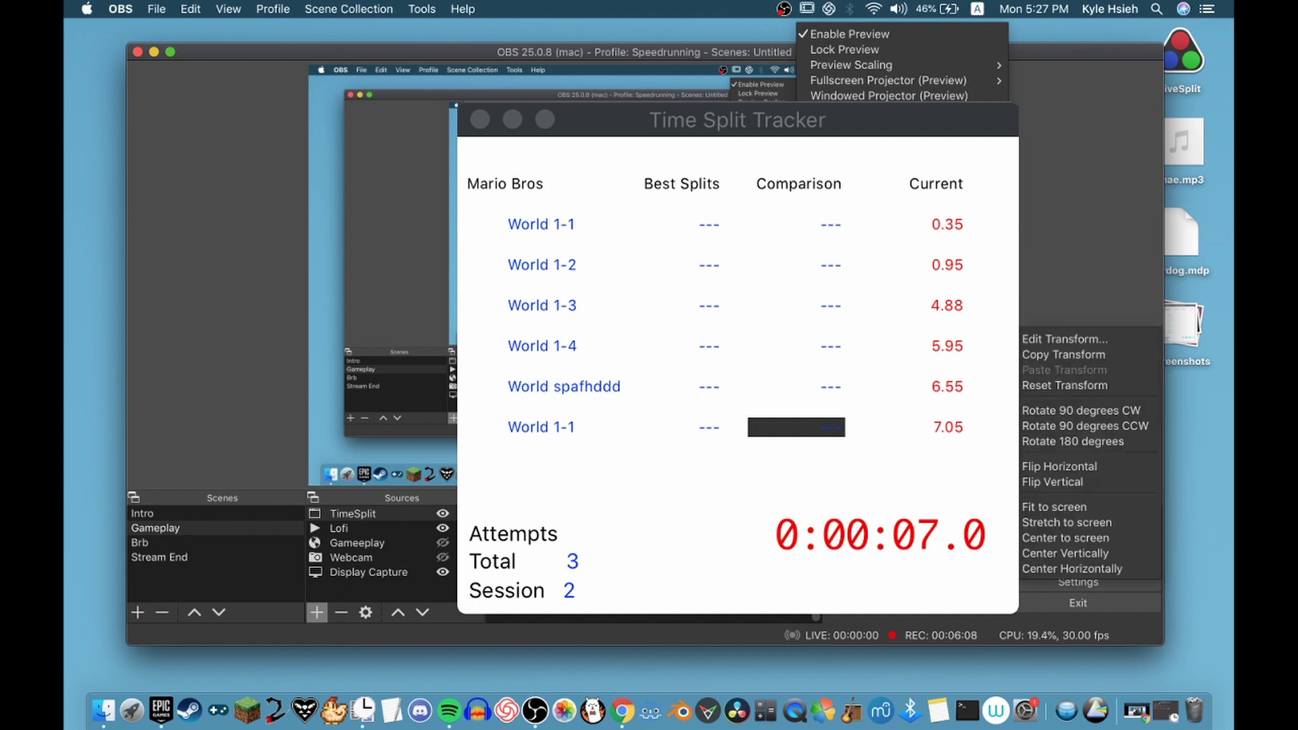
click(1065, 339)
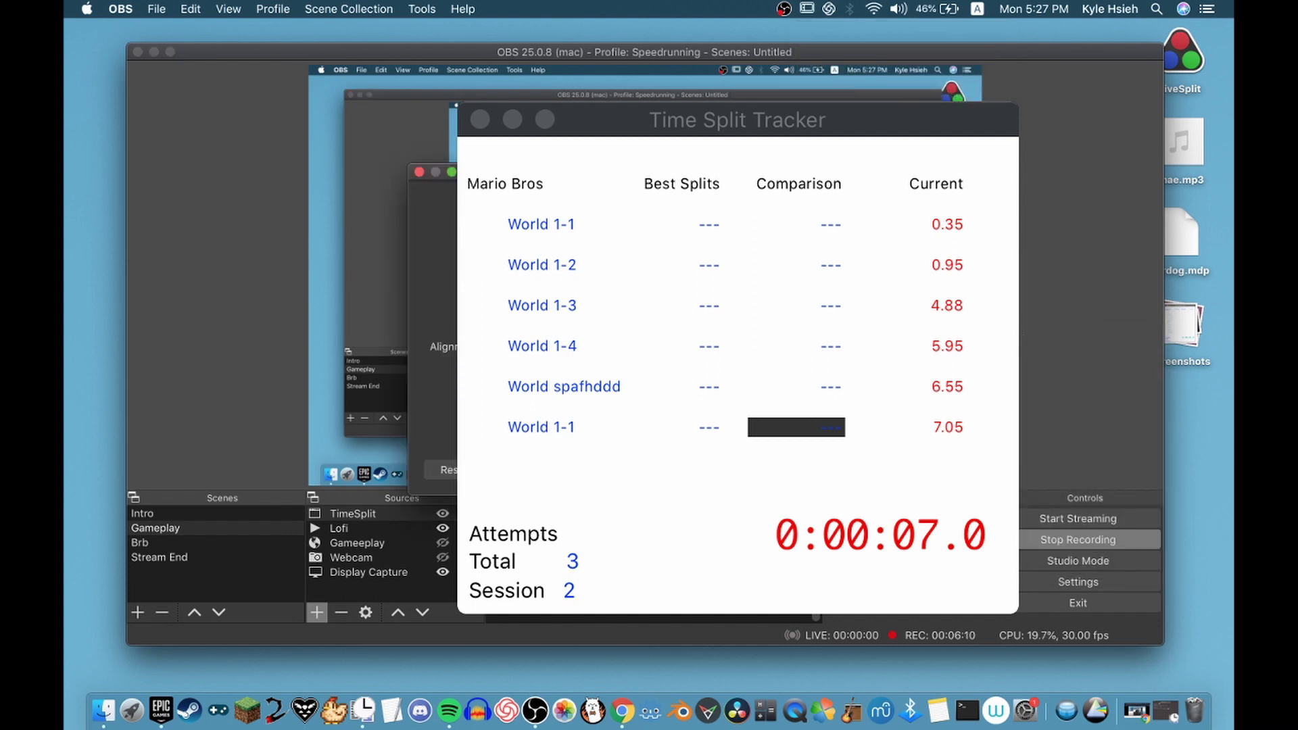
Crop the TimeSplit capture by 45 at the top and 1 on the left, hiding its title bar
click(297, 411)
text(20)
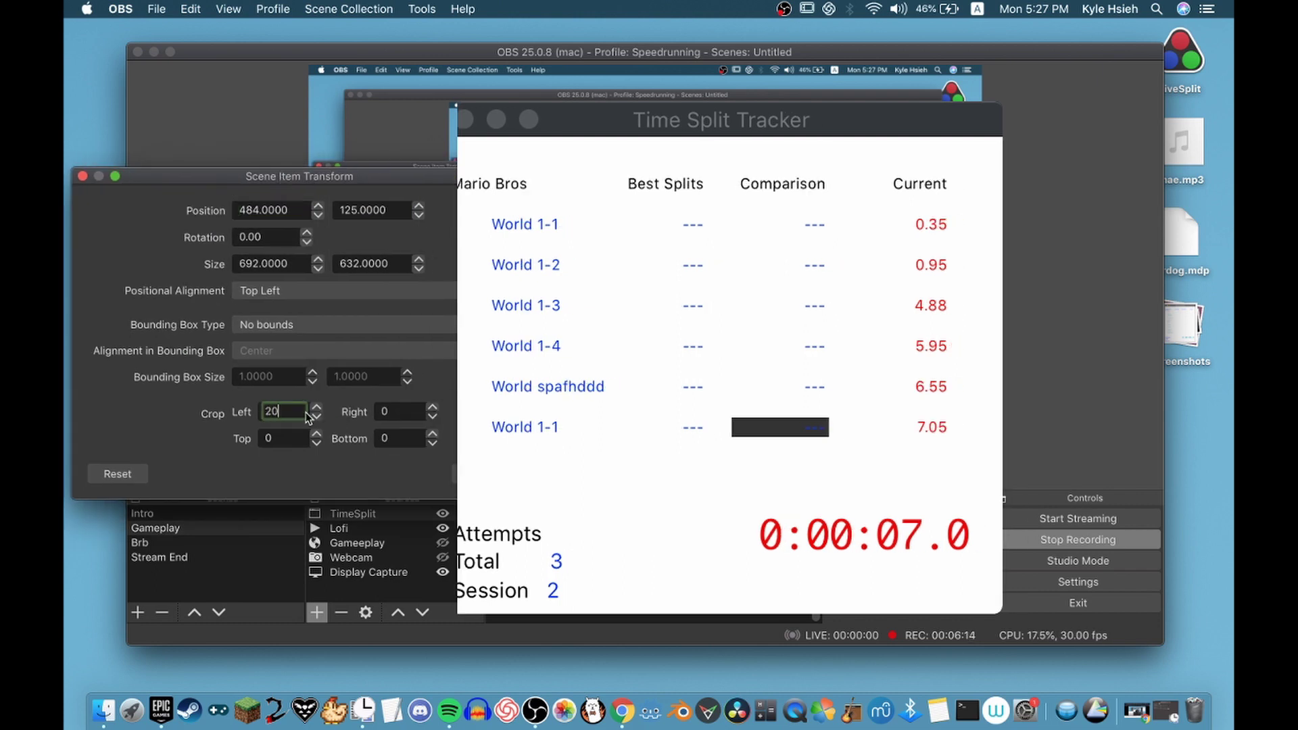
key(BackSpace)
key(BackSpace)
text(2)
key(Tab)
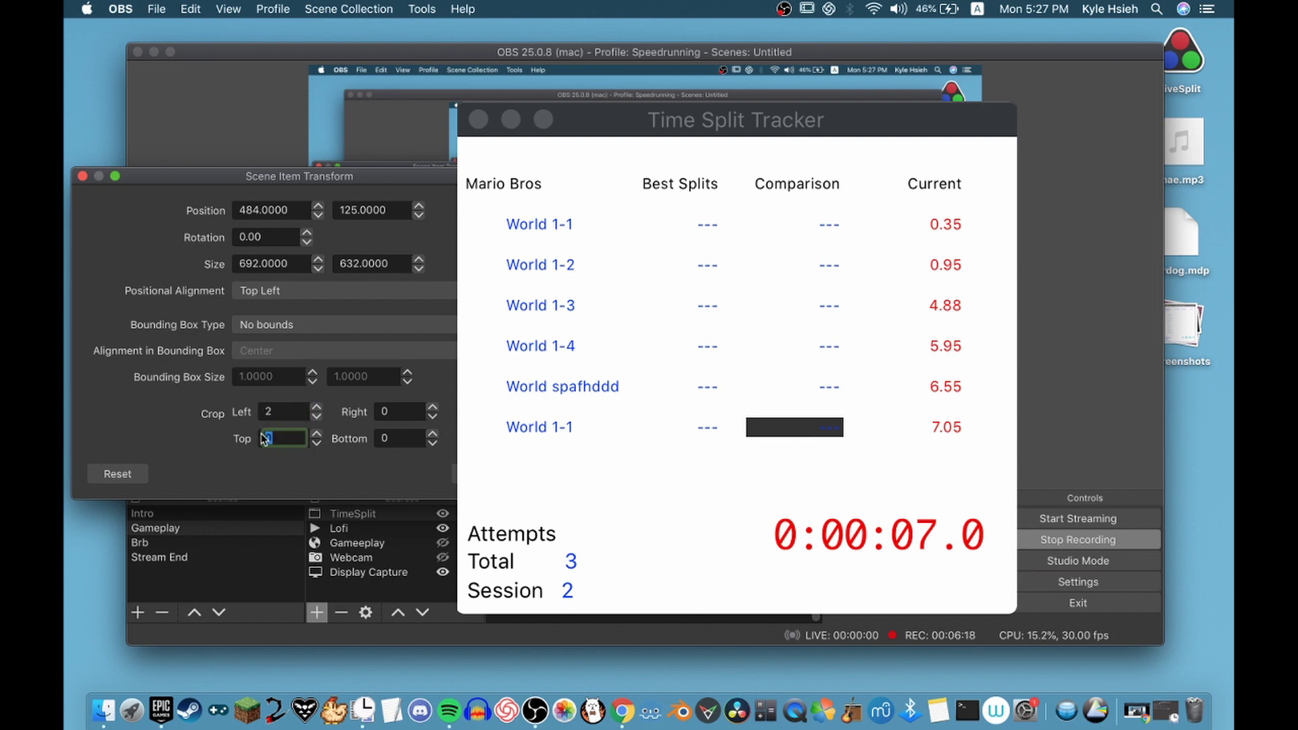
text(20)
key(BackSpace)
key(BackSpace)
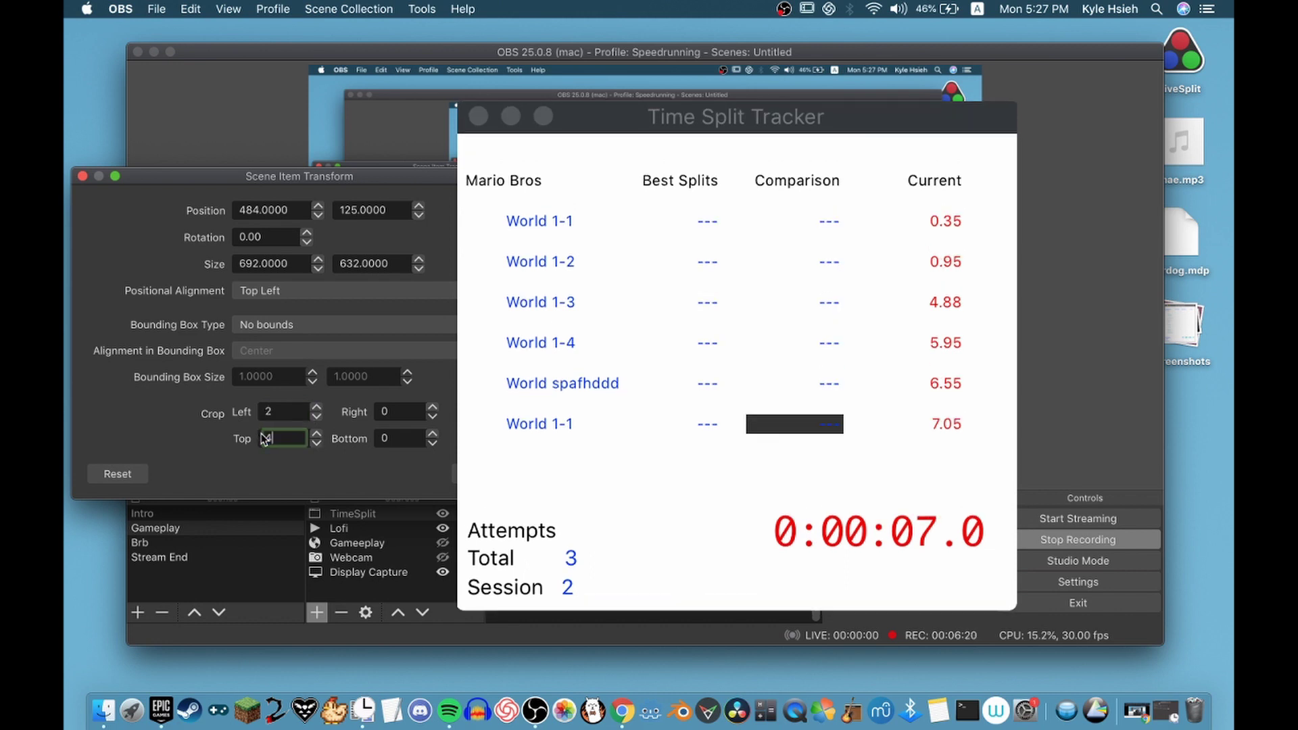
text(45)
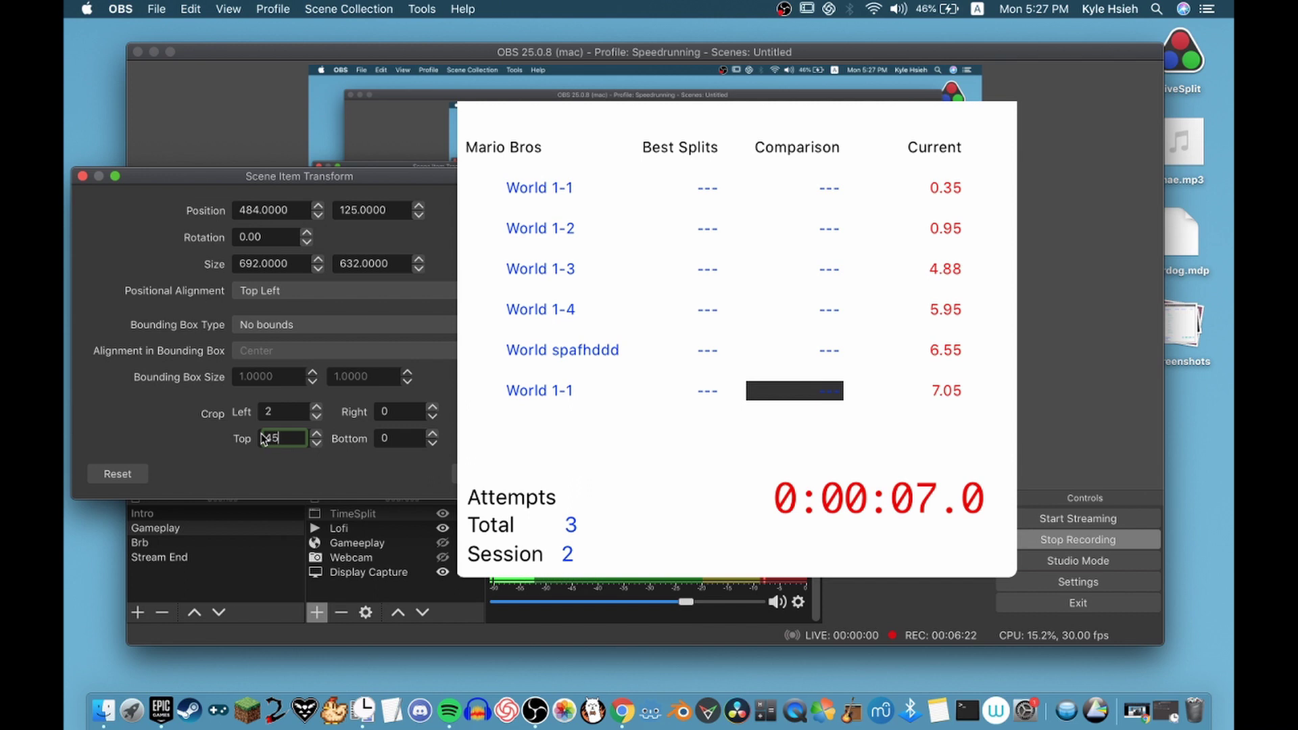
click(315, 417)
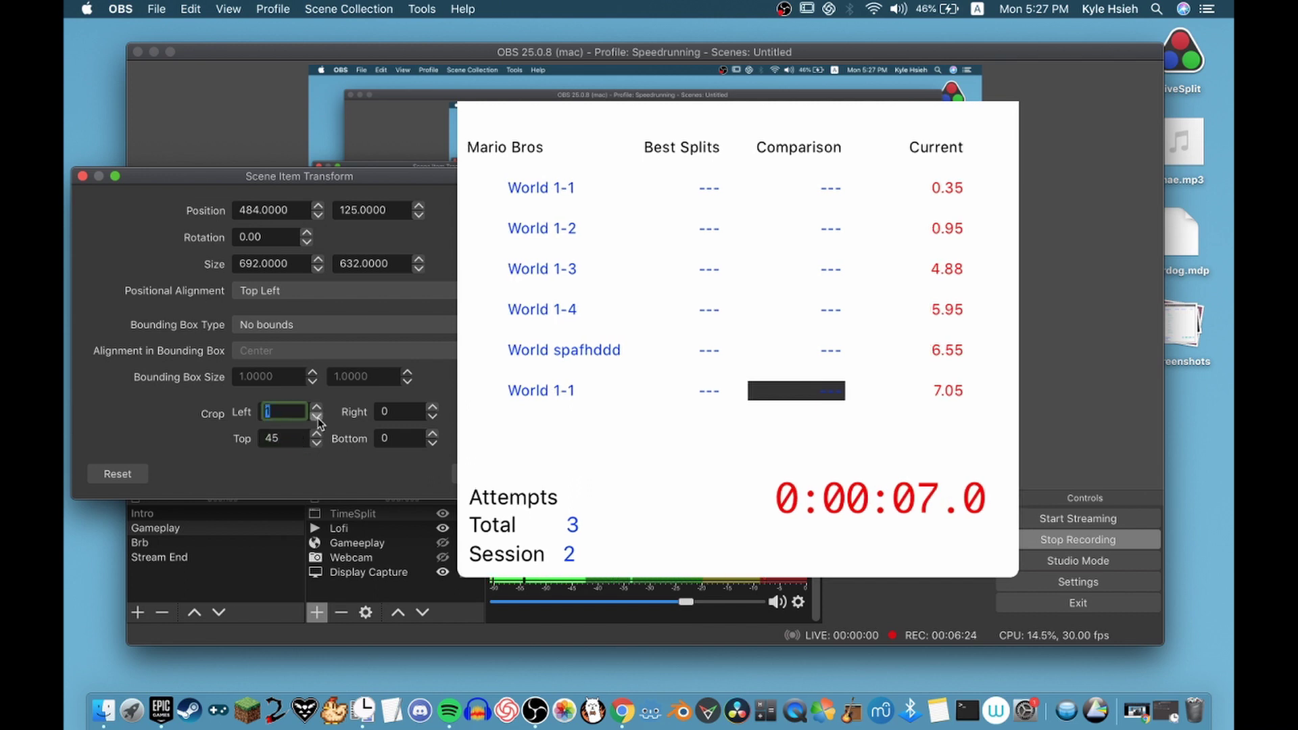
click(454, 474)
Drag the tracker capture into the preview's bottom-right corner, leaving the scene collection options unchanged
drag(737, 439, 950, 592)
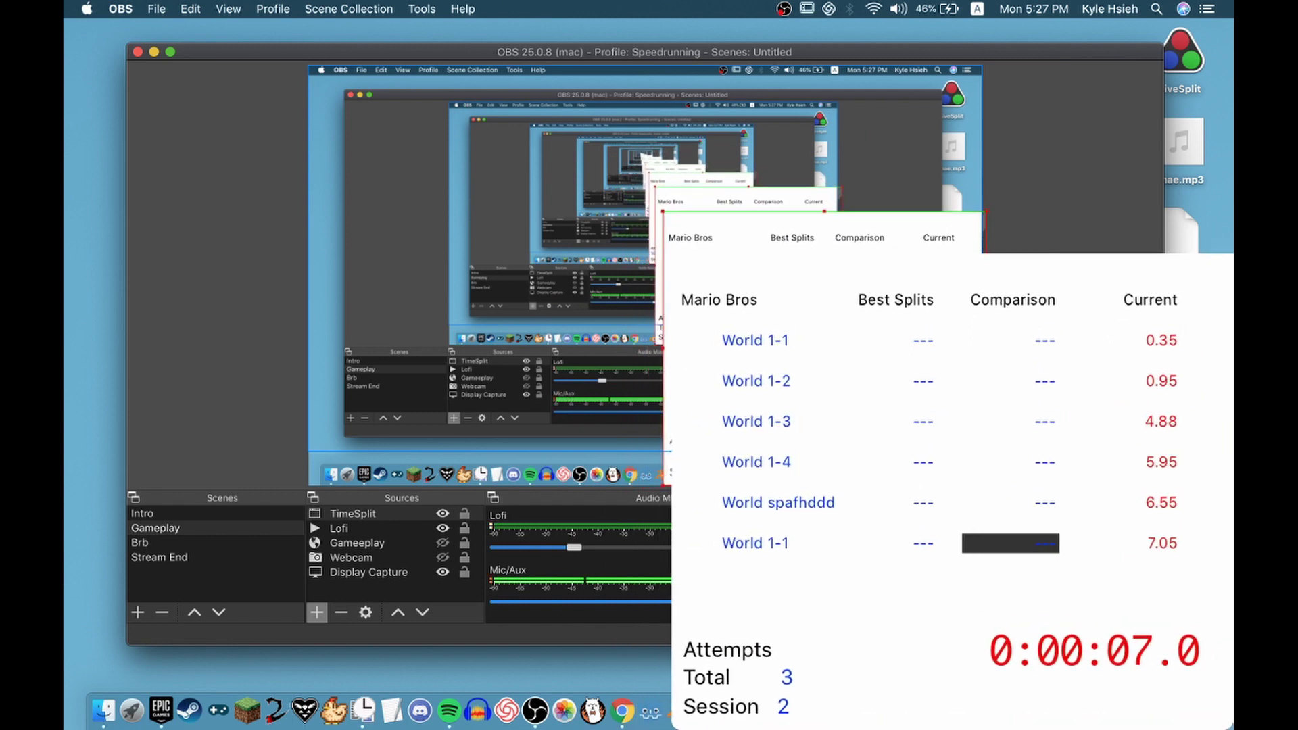
drag(655, 215, 776, 317)
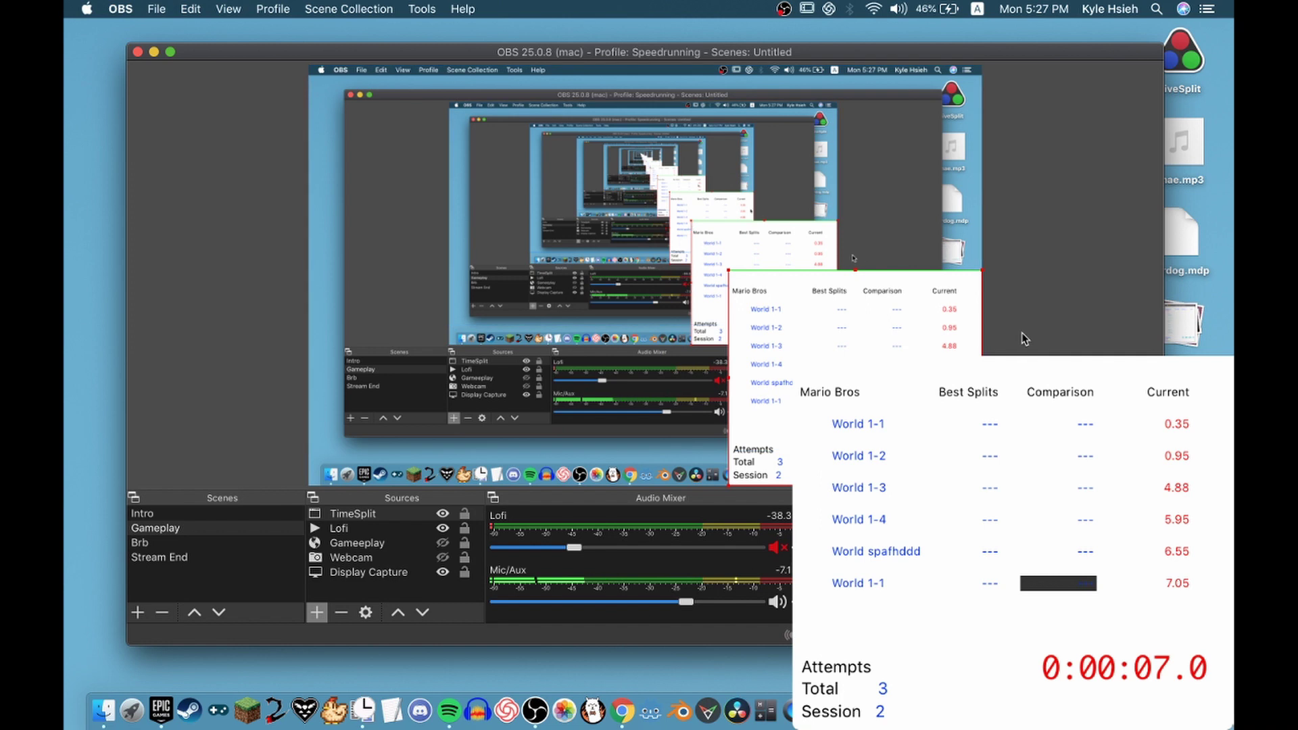
click(228, 9)
mouse_move(348, 9)
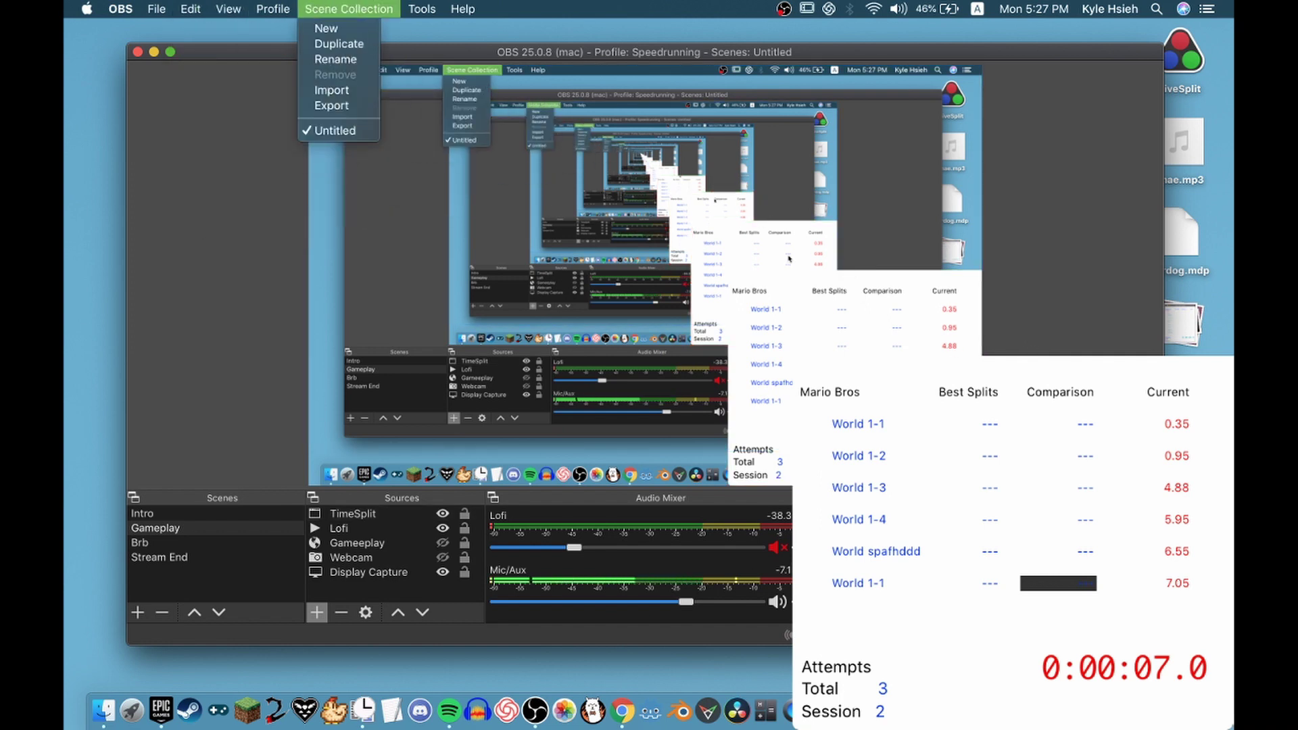
click(392, 31)
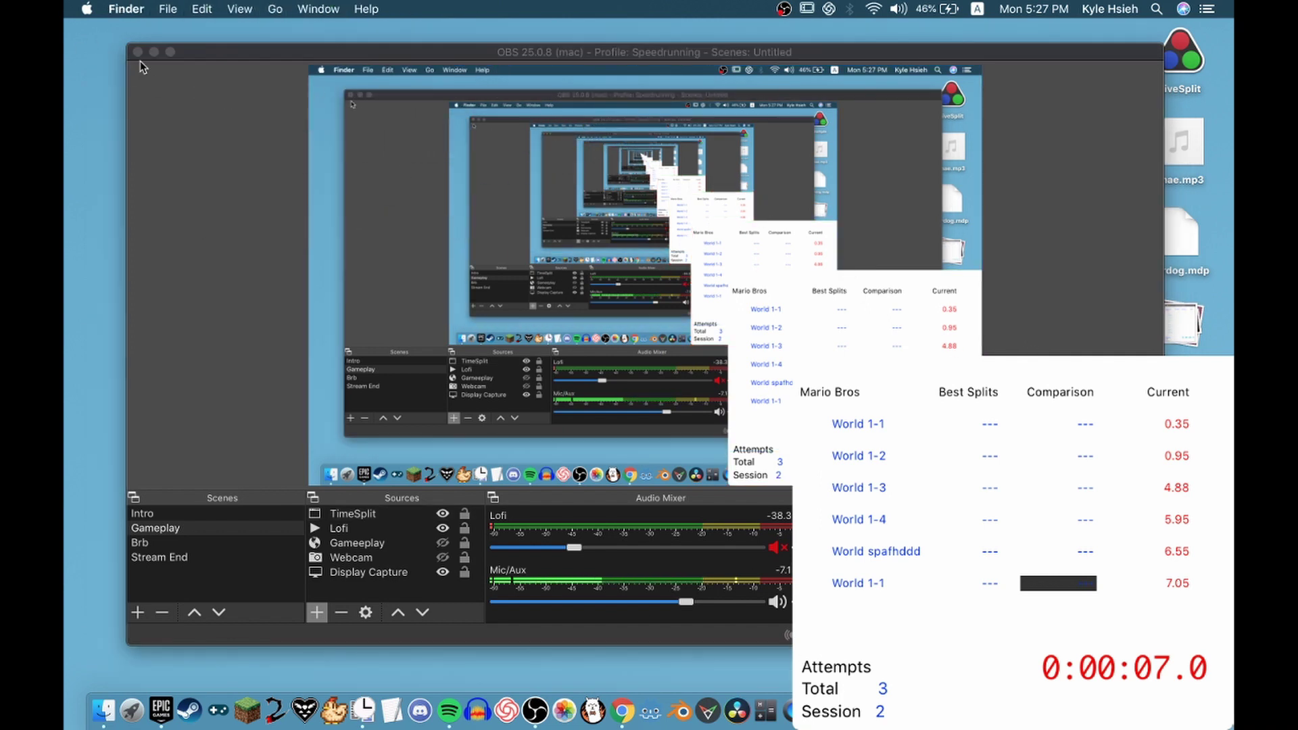
Minimize OBS and move the Time Split Tracker window toward the desktop centre
click(153, 52)
click(342, 107)
drag(342, 107, 512, 118)
Look through the Controls menu, then the Time Split Tracker application menu
click(280, 9)
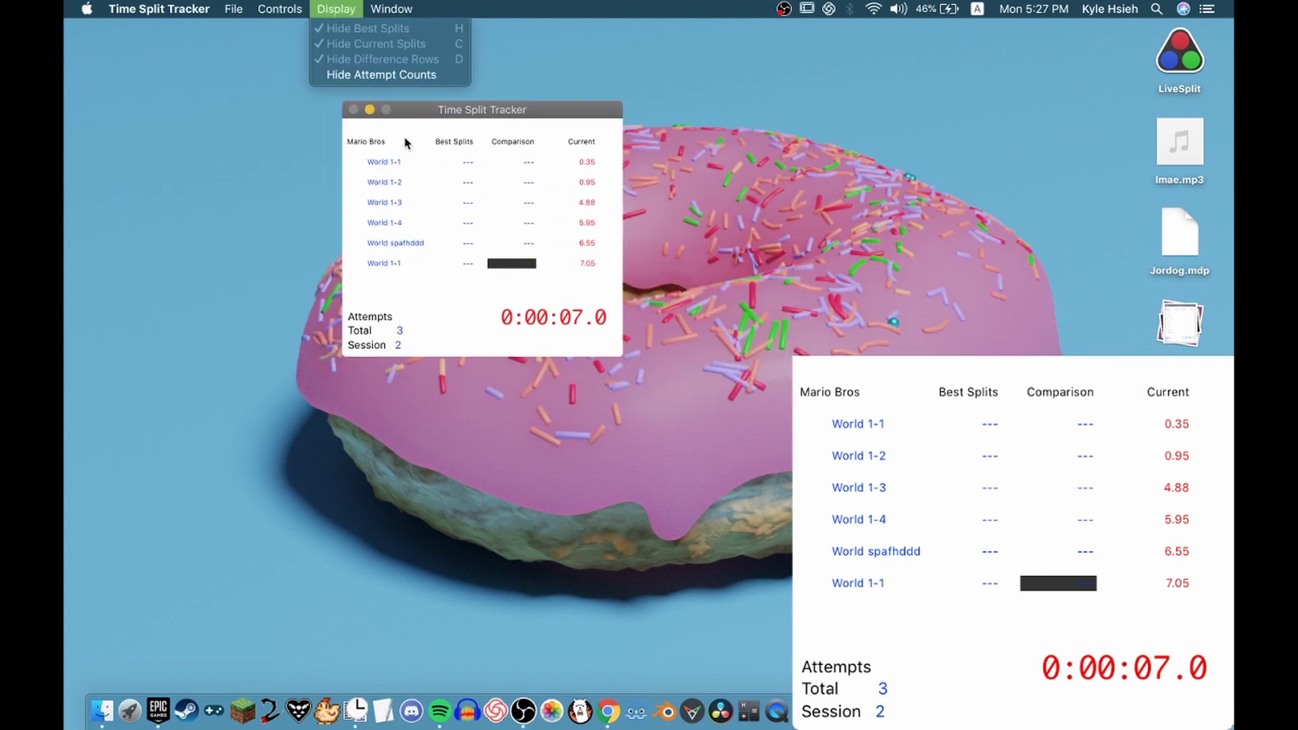
click(458, 130)
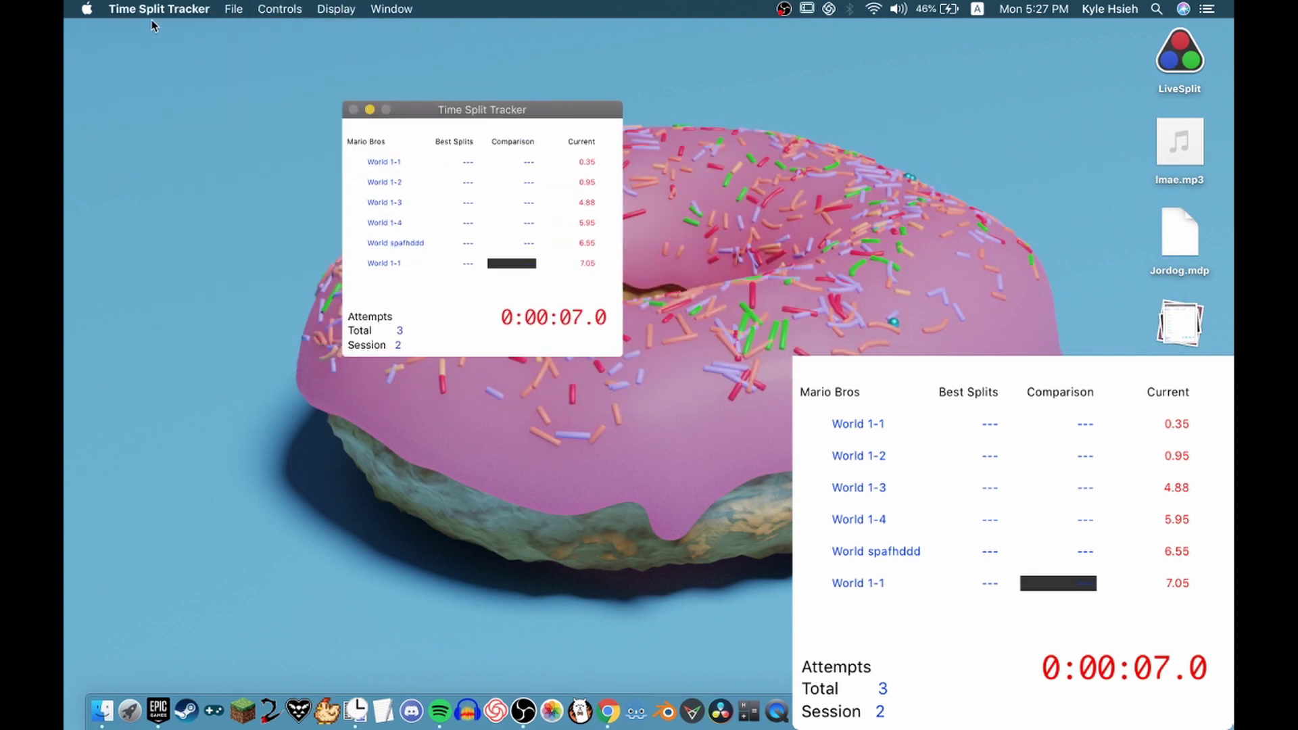
click(134, 7)
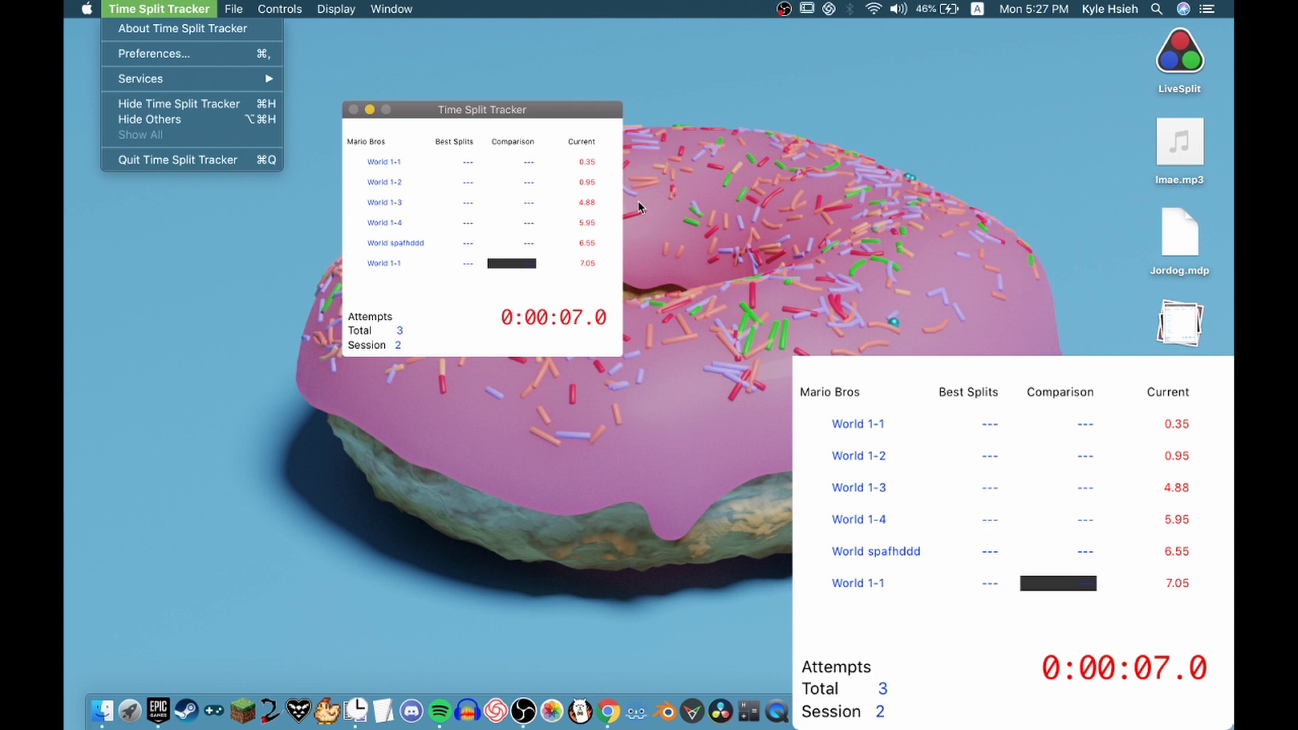